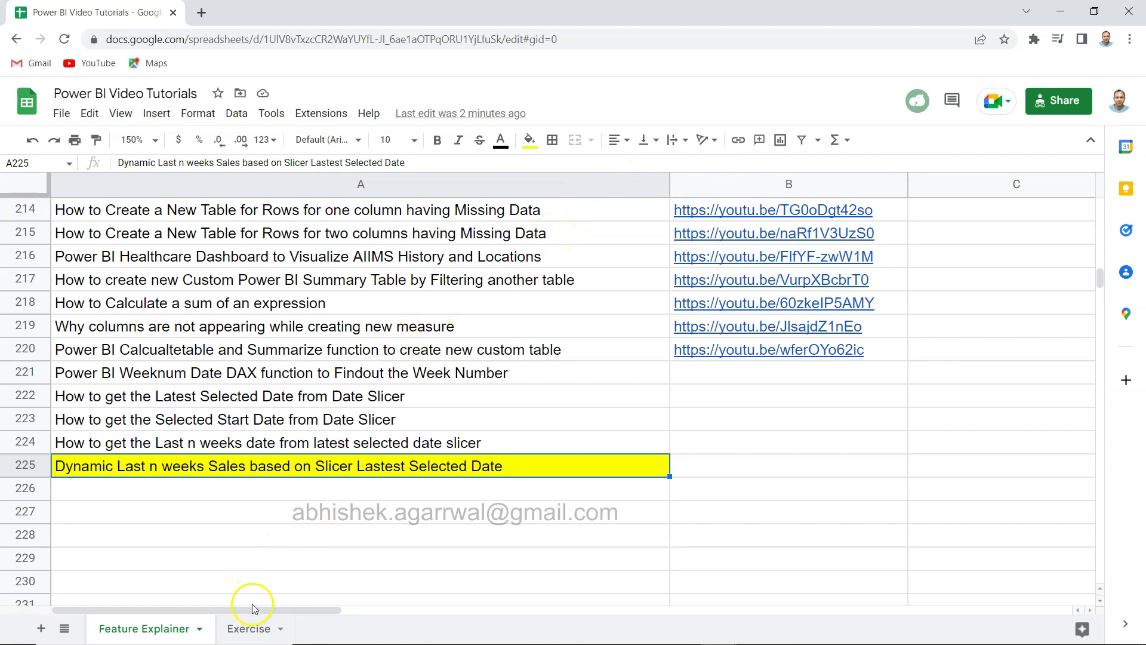
pyautogui.click(249, 628)
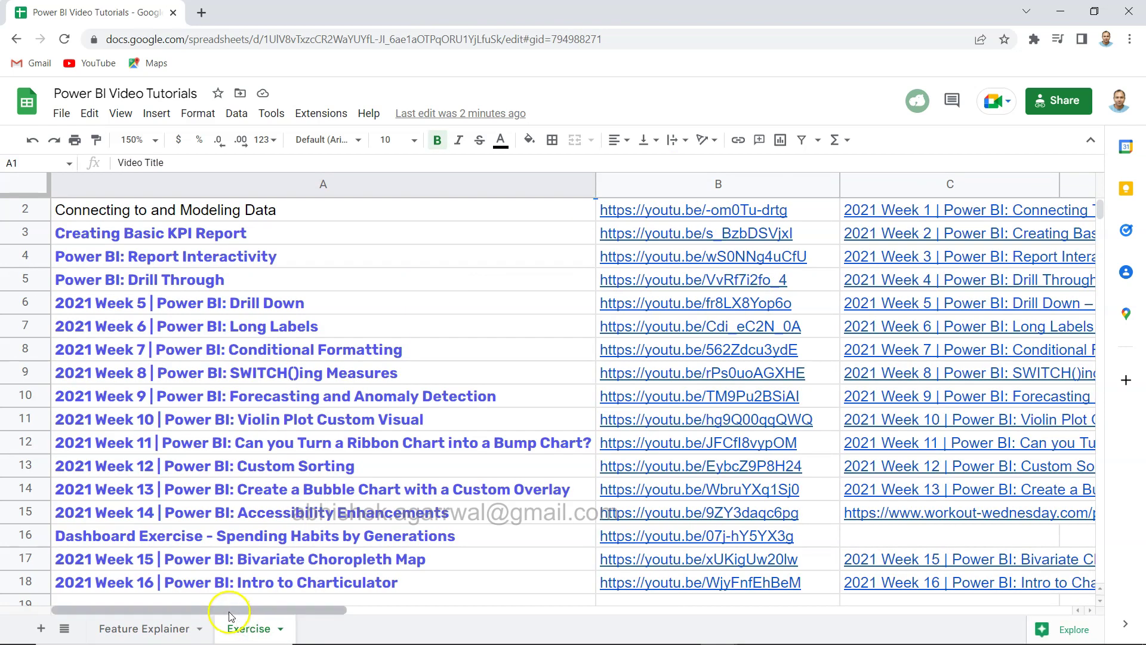
pyautogui.click(180, 627)
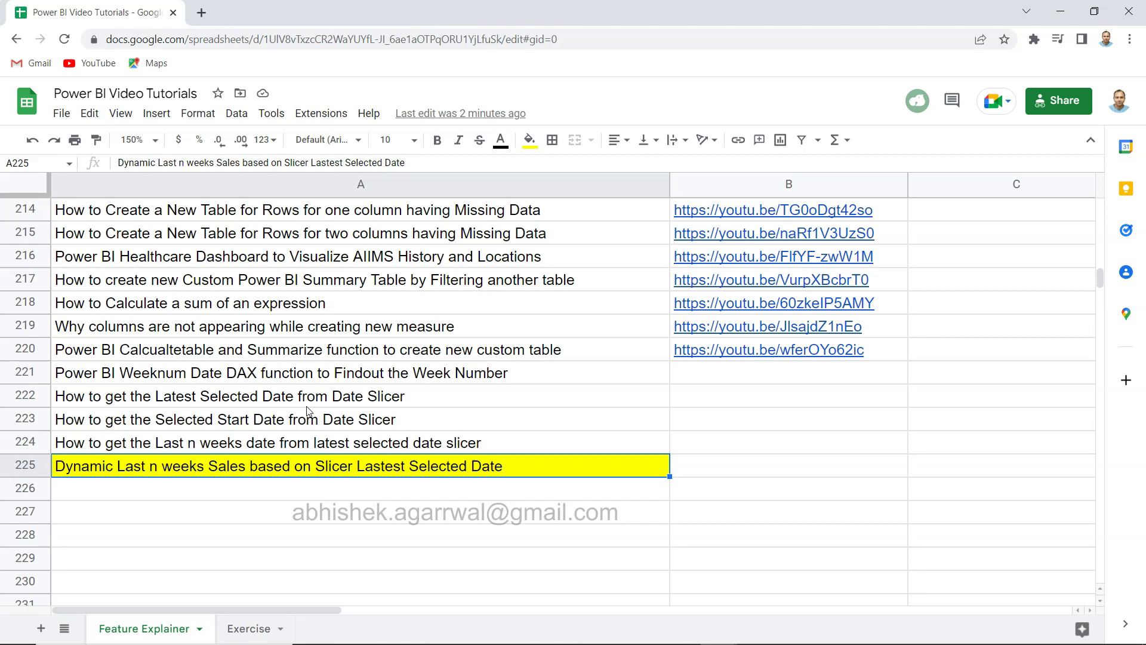
# Switch to the Power BI report and expand the OrderCalendar table in the Fields pane
pyautogui.hotkey('alt', 'Tab')
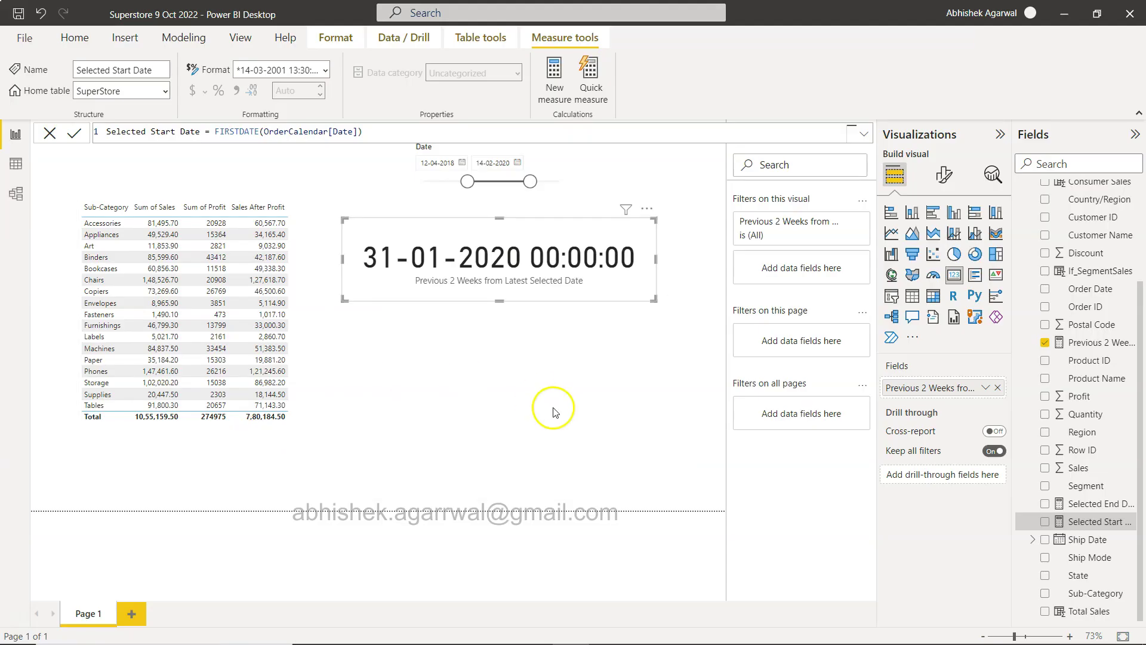
pyautogui.scroll(3, 1066, 358)
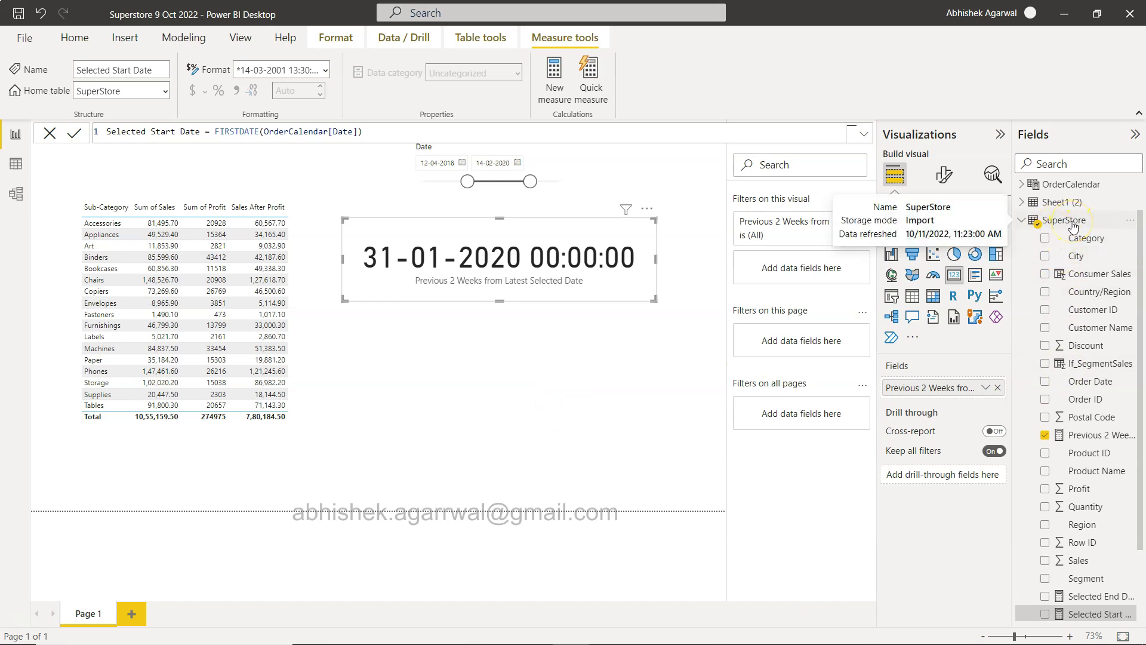
pyautogui.scroll(-2, 1072, 328)
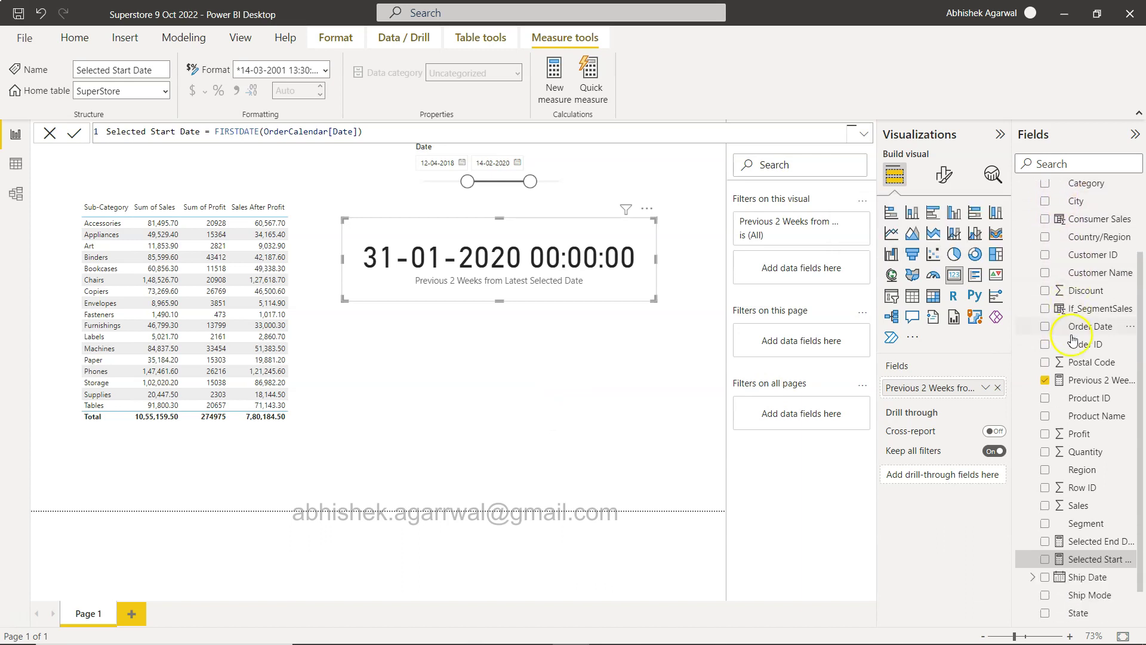
pyautogui.scroll(4, 1078, 298)
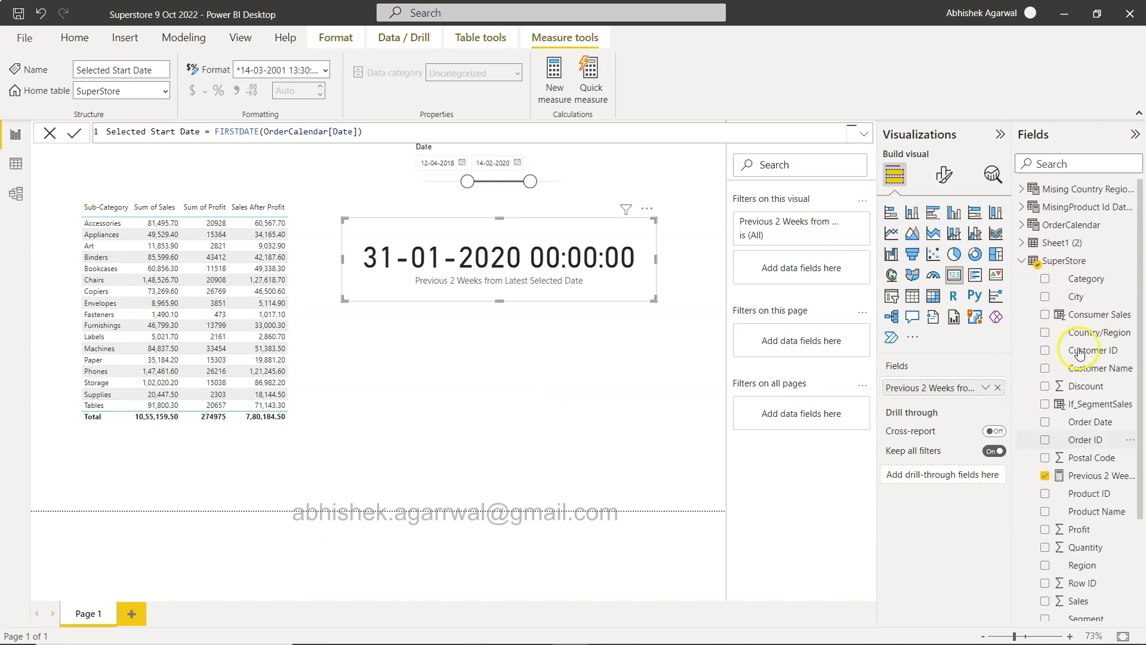
pyautogui.click(1050, 226)
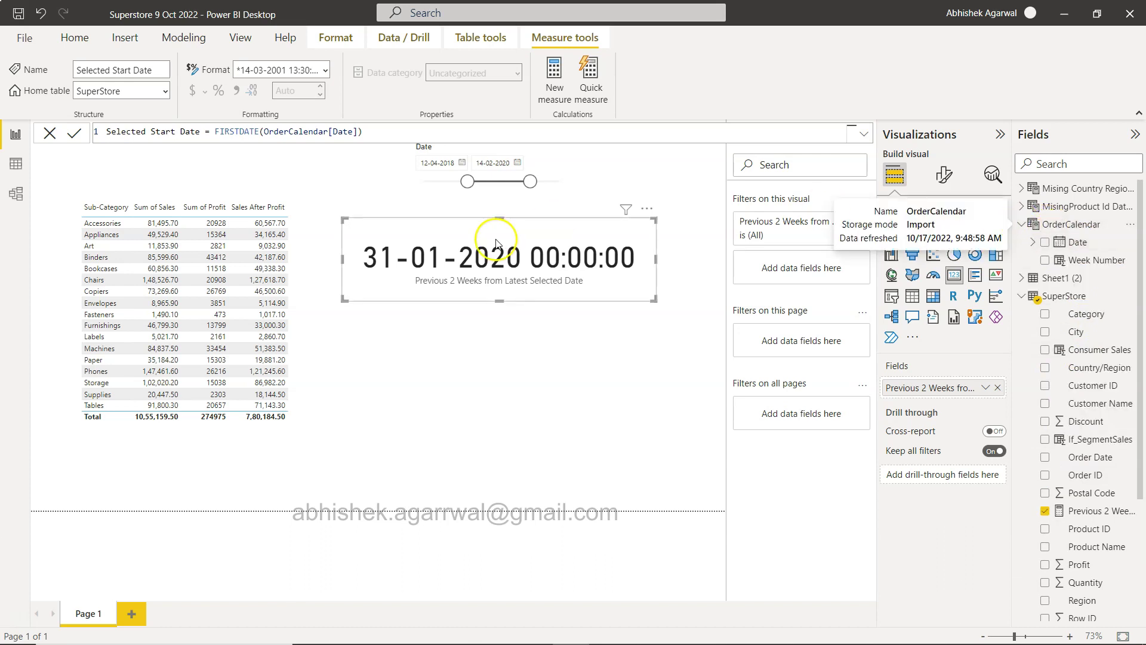
# In Data view, inspect OrderCalendar's WEEKNUM-based Week Number column formula, then return to Report view
pyautogui.click(16, 163)
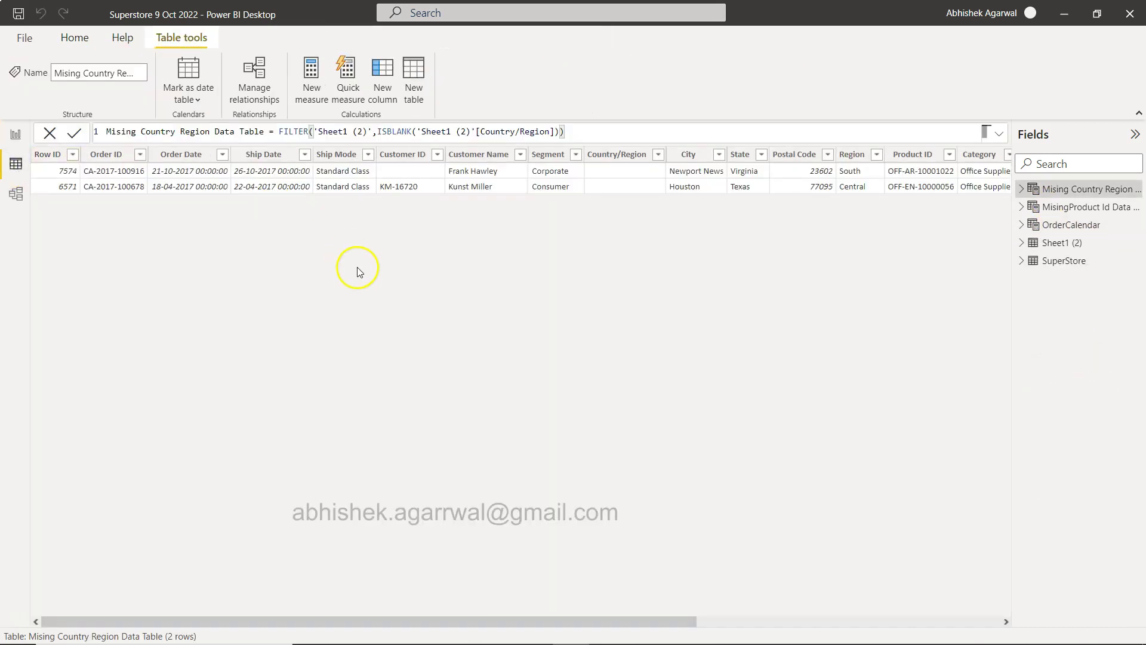
pyautogui.click(1070, 226)
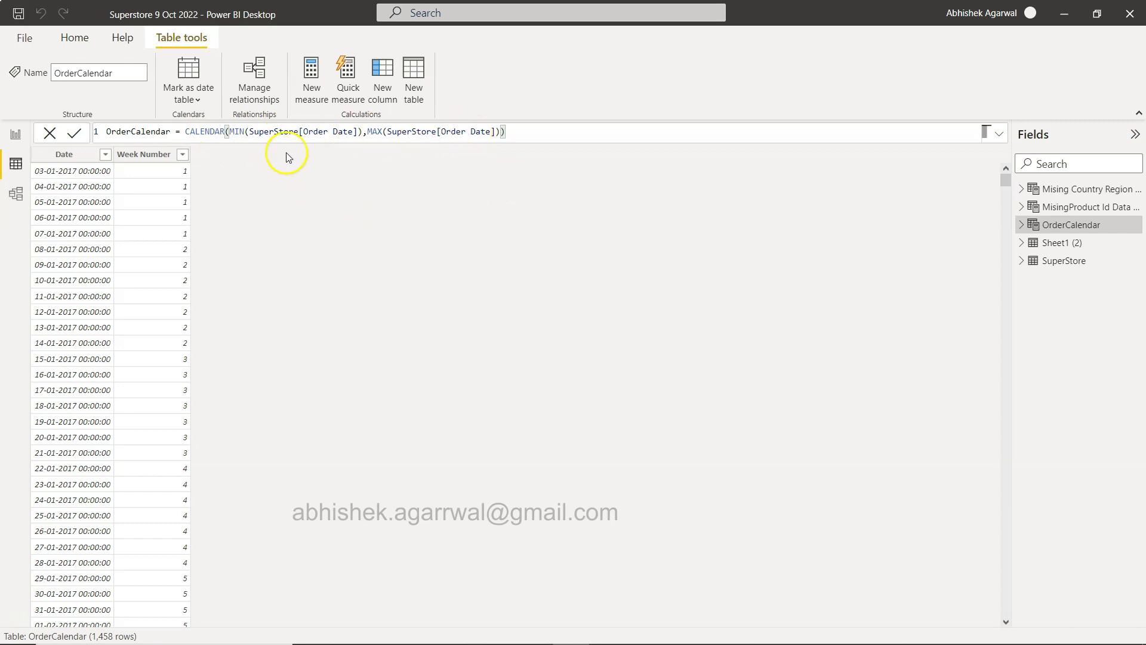
pyautogui.click(136, 155)
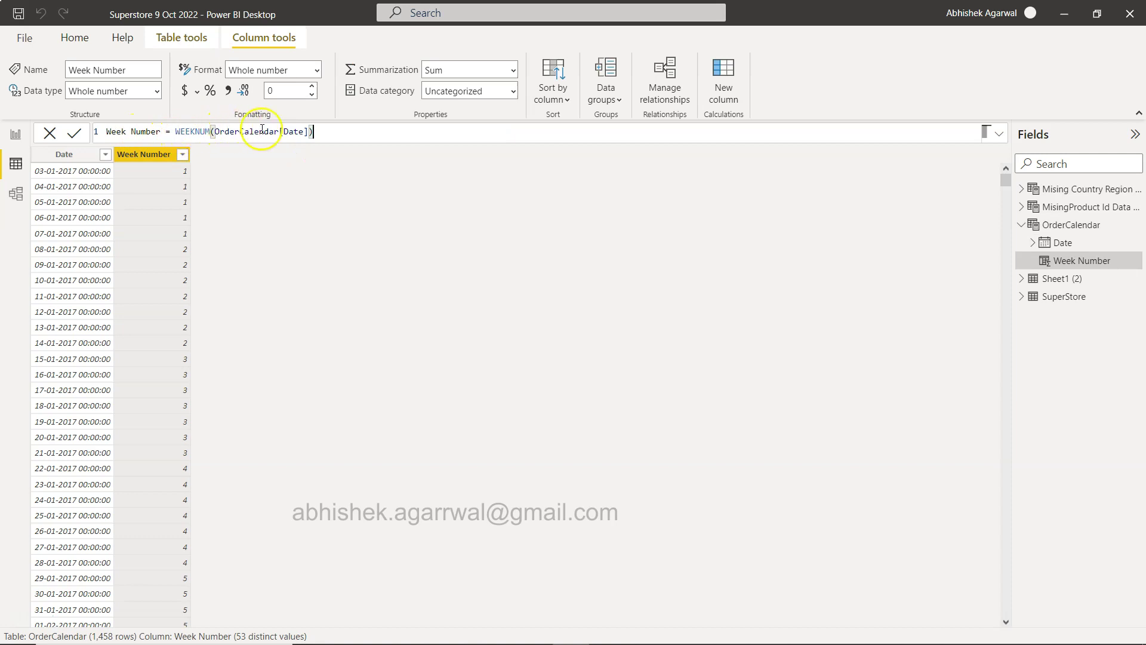
pyautogui.click(17, 136)
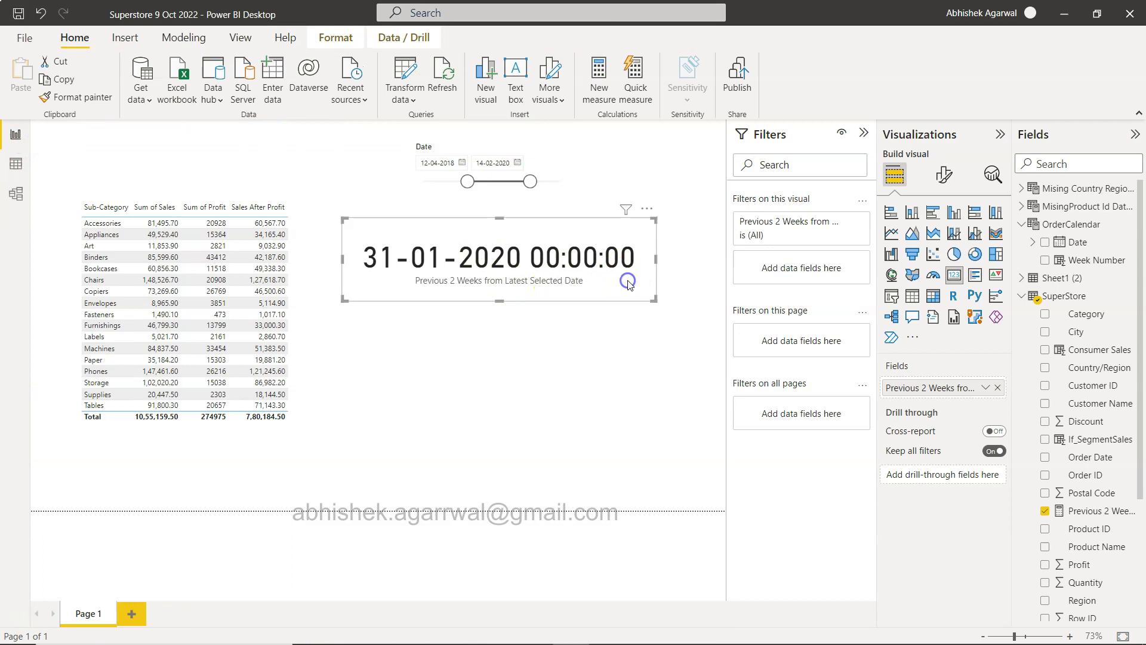
pyautogui.click(1096, 513)
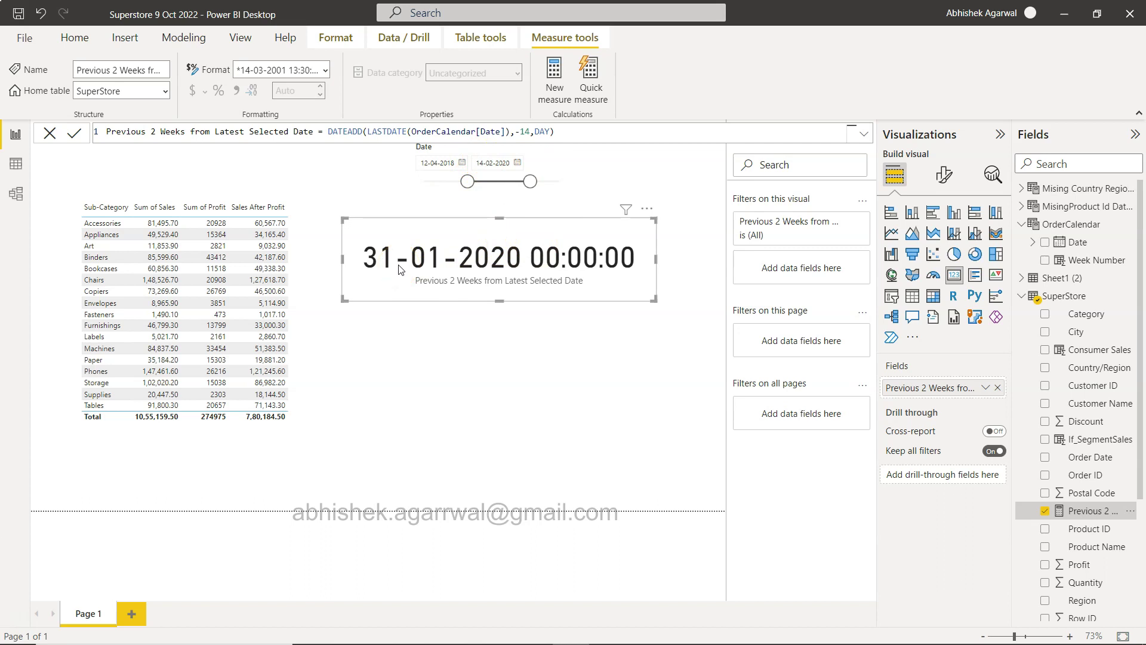
pyautogui.click(451, 395)
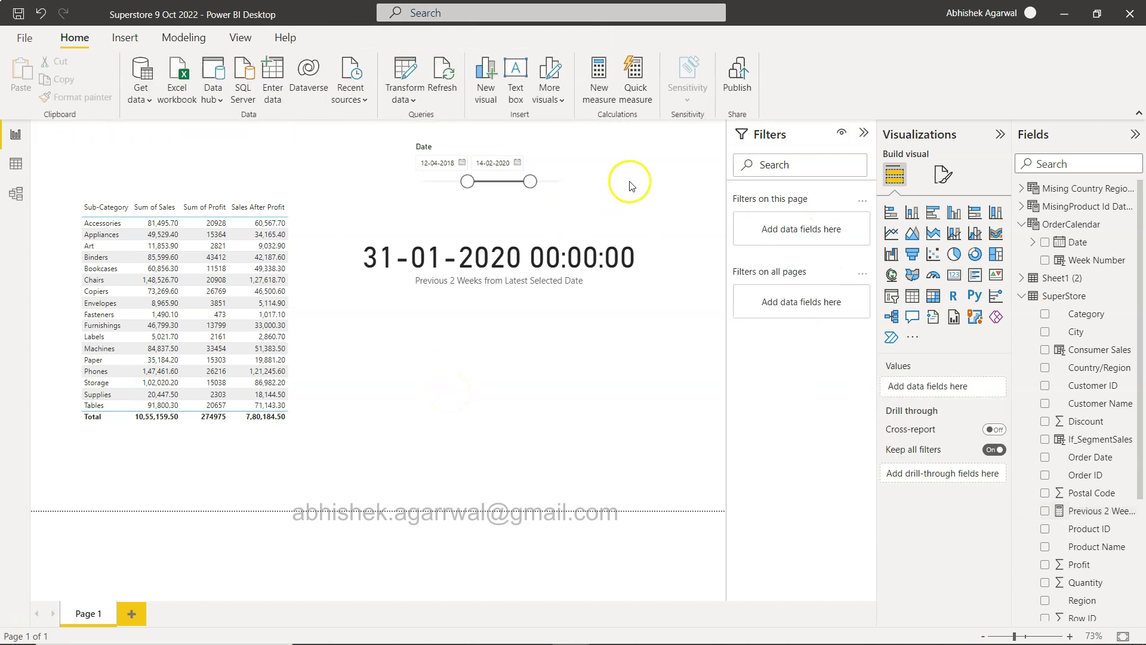
# Create a new measure and enter Last 2 Weeks Sales = CALCULATE(SUM(SuperStore[Sales]), before the date filter
pyautogui.click(600, 102)
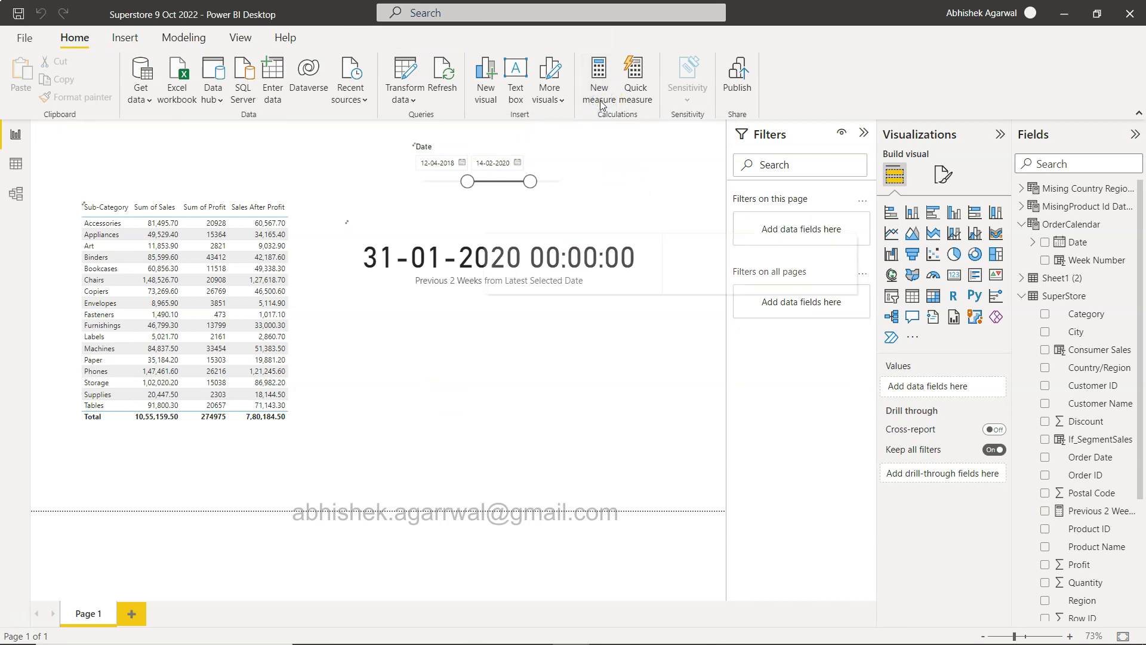
pyautogui.write('Las')
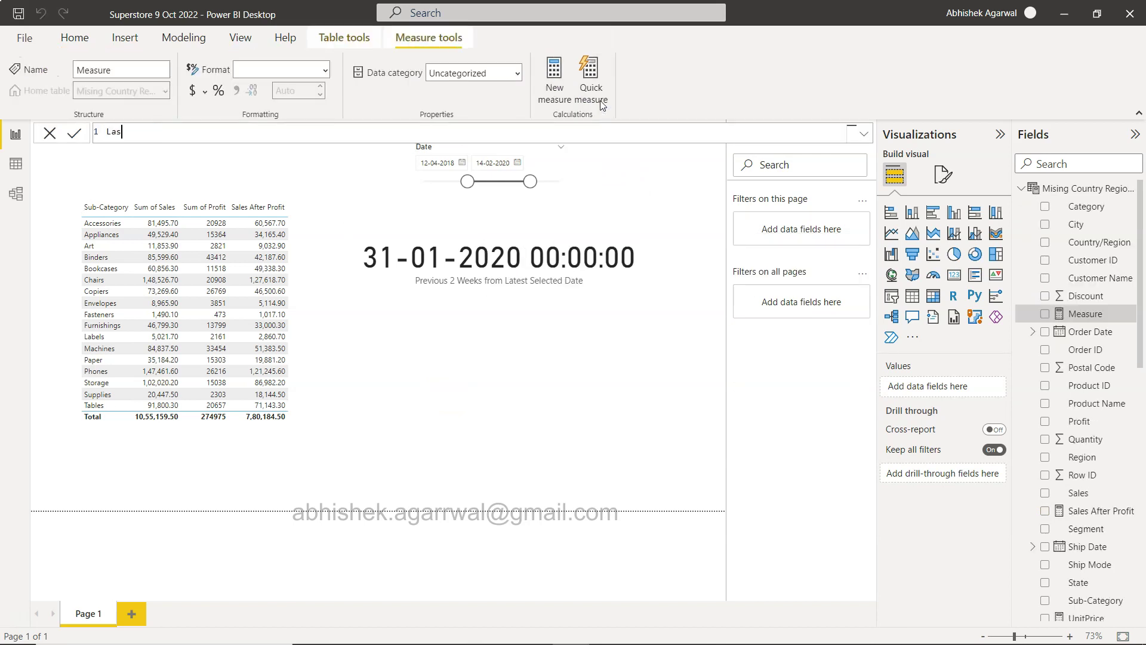
pyautogui.write('t 2 Weeks Sales = CALCULATE(')
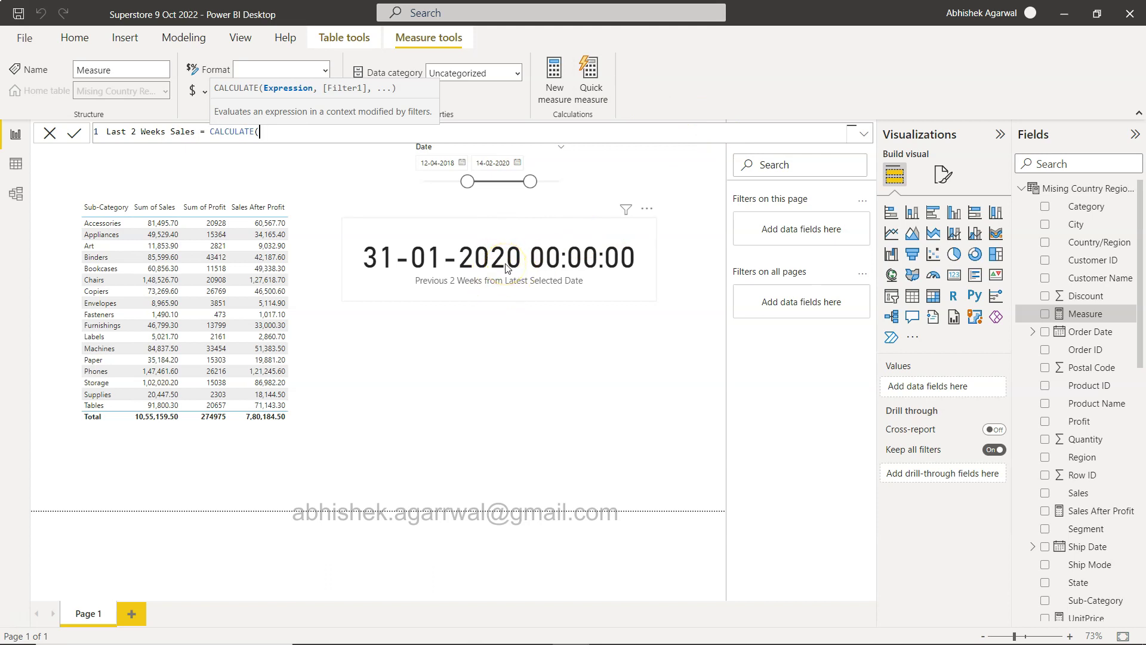
pyautogui.write('SUM(')
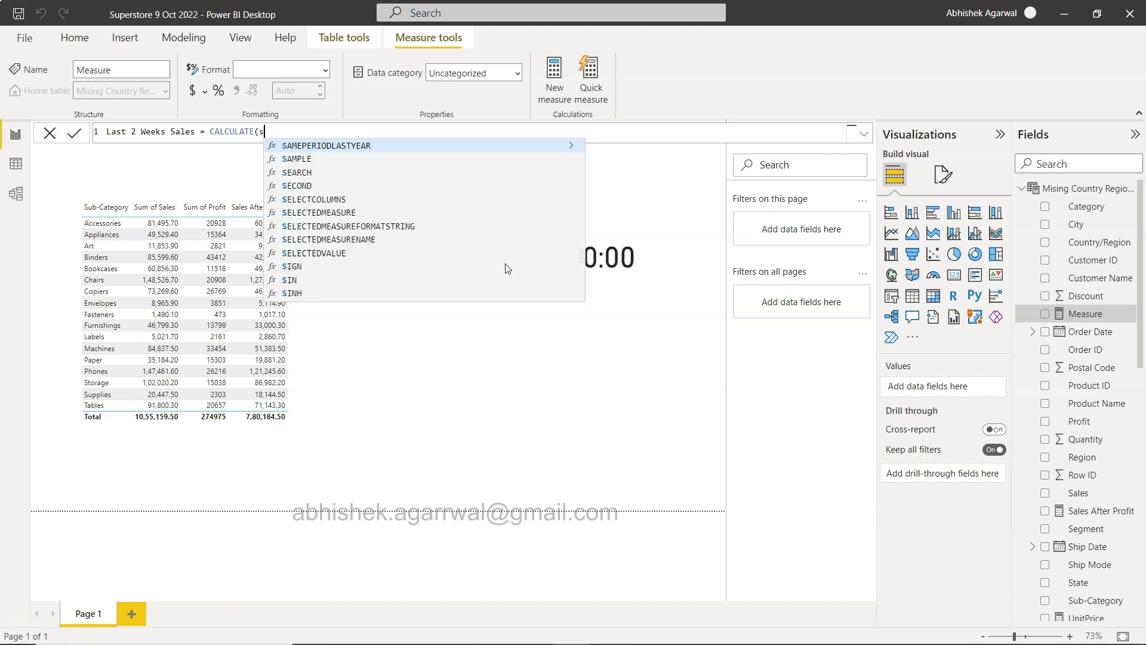
pyautogui.write('sal')
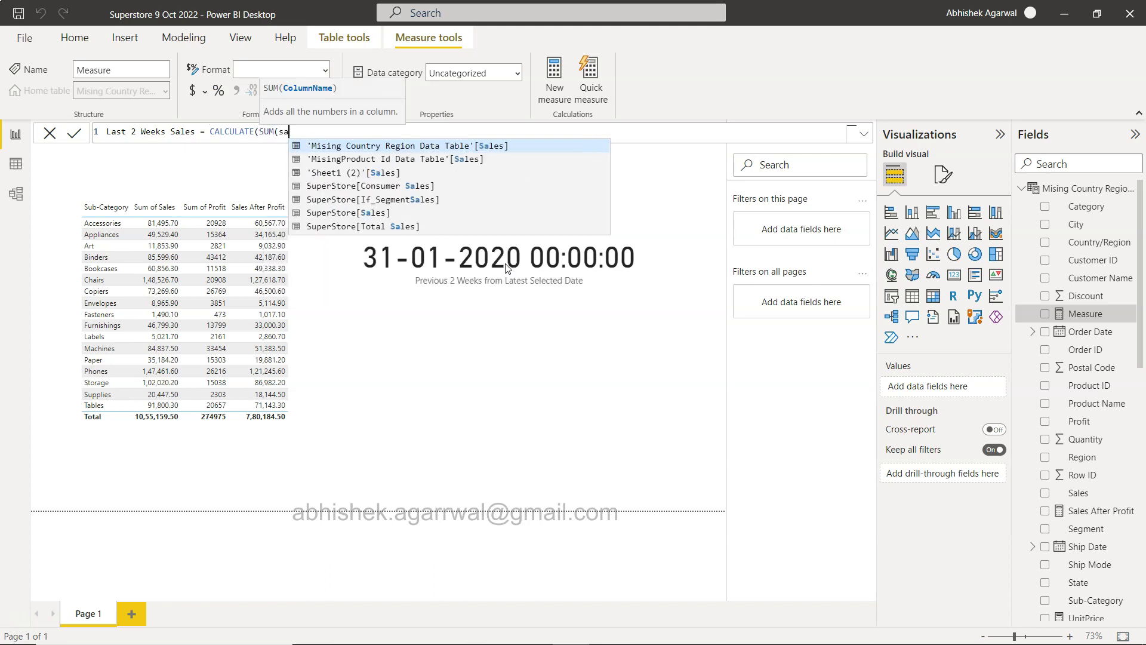
pyautogui.press('Down')
pyautogui.press('Down')
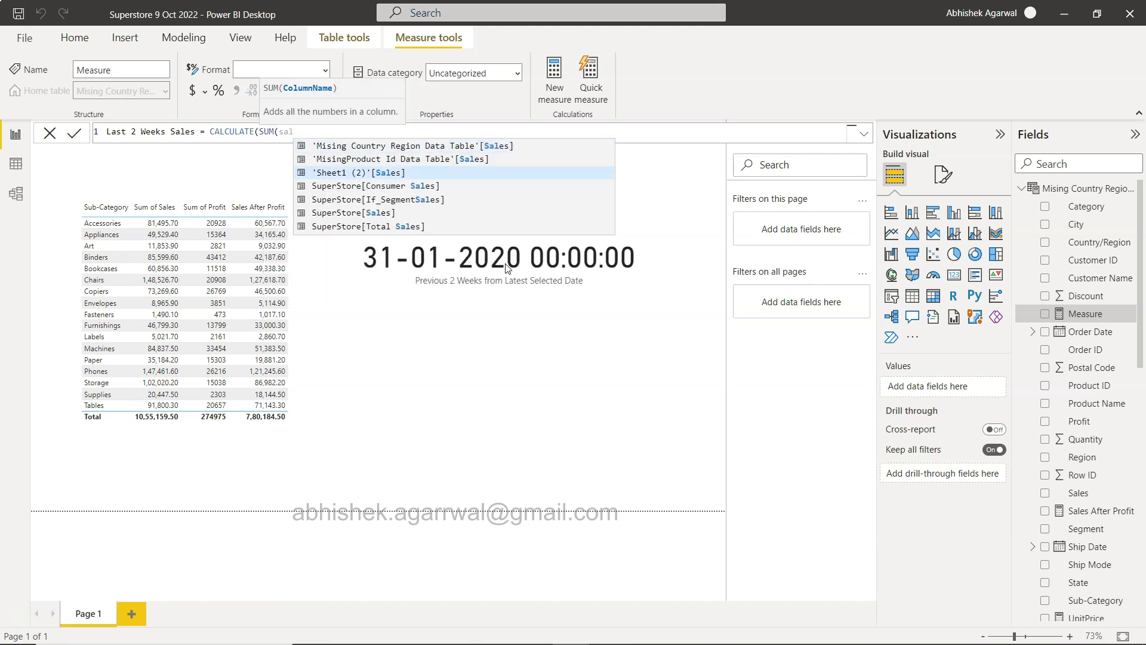
pyautogui.press('Down')
pyautogui.press('Down')
pyautogui.press('Down')
pyautogui.press('Tab')
pyautogui.write('),dateb')
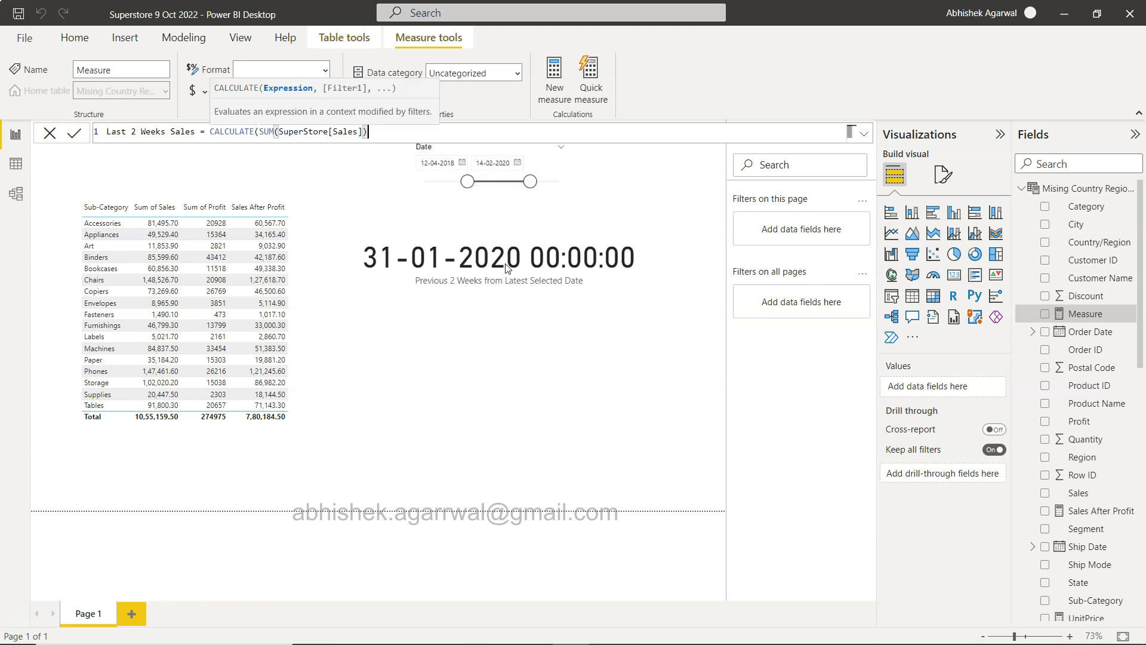
pyautogui.press('BackSpace')
pyautogui.press('BackSpace')
pyautogui.press('BackSpace')
pyautogui.press('BackSpace')
pyautogui.press('BackSpace')
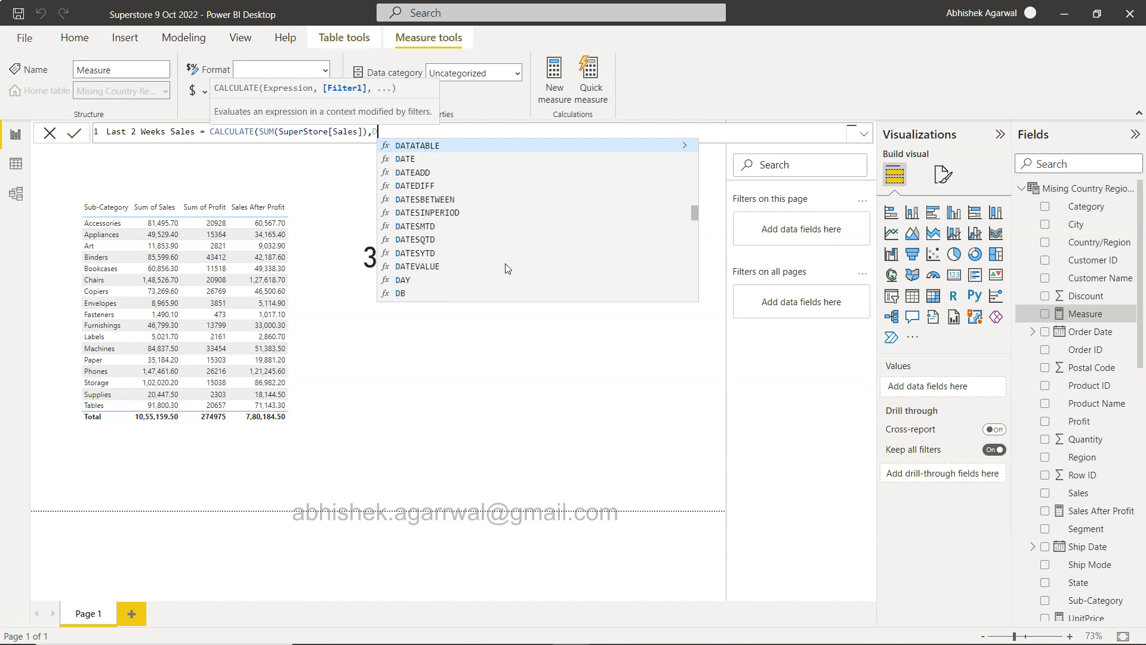
# Add DATESBETWEEN over OrderCalendar[Date], starting at [Previous 2 Weeks from Latest Selected Date]
pyautogui.write('ate')
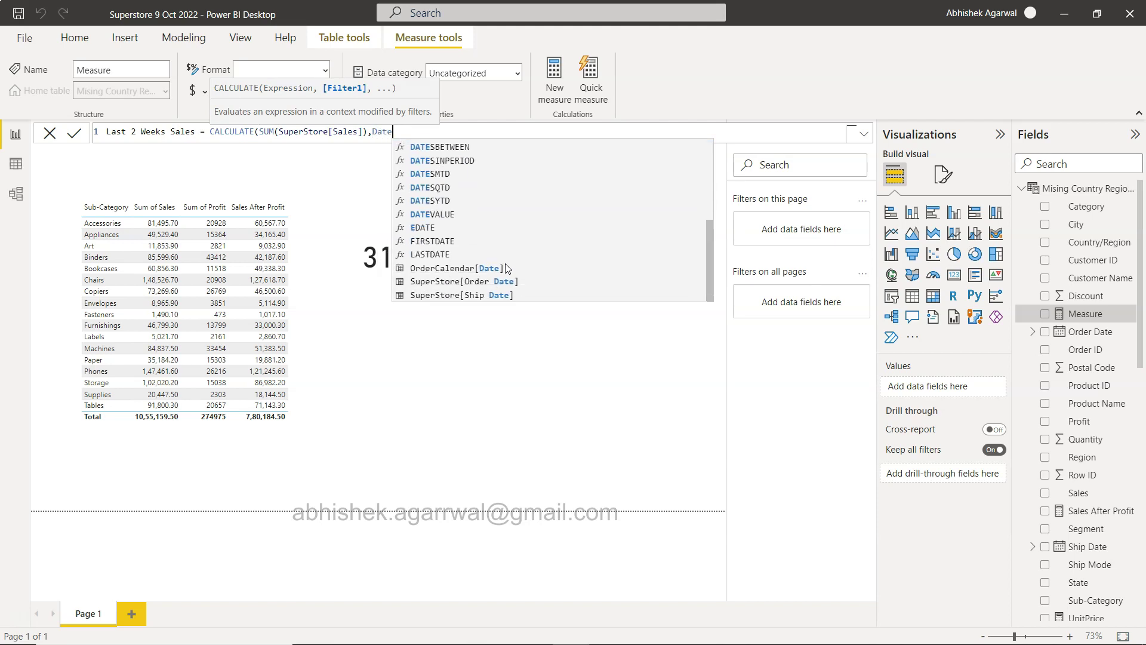
pyautogui.scroll(3, 472, 215)
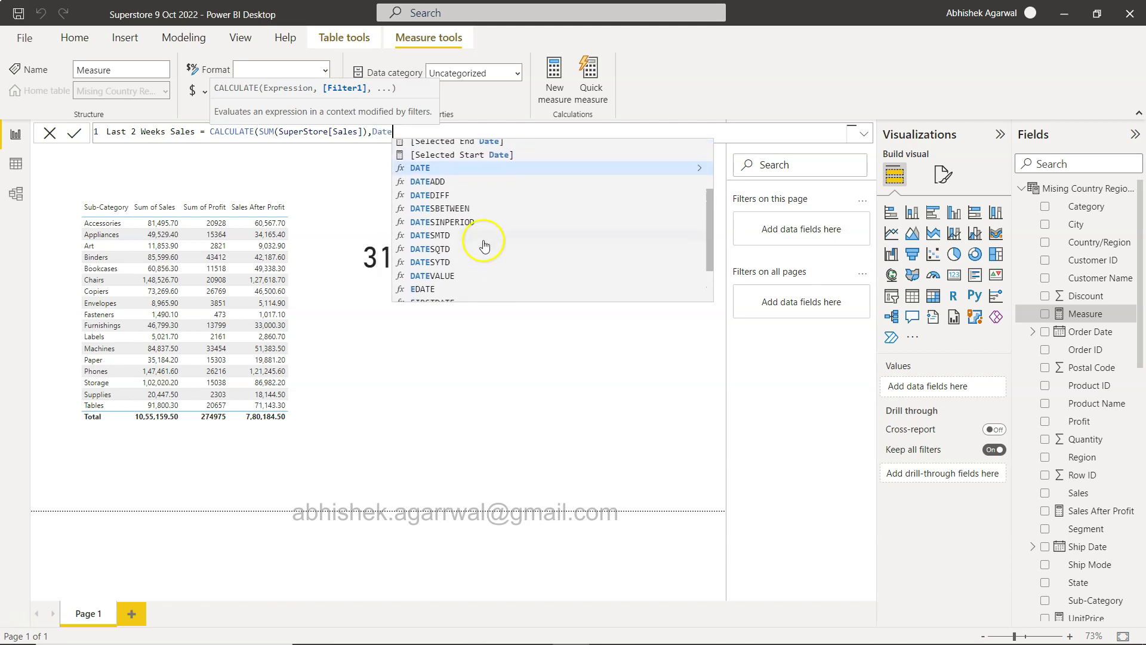
pyautogui.click(470, 208)
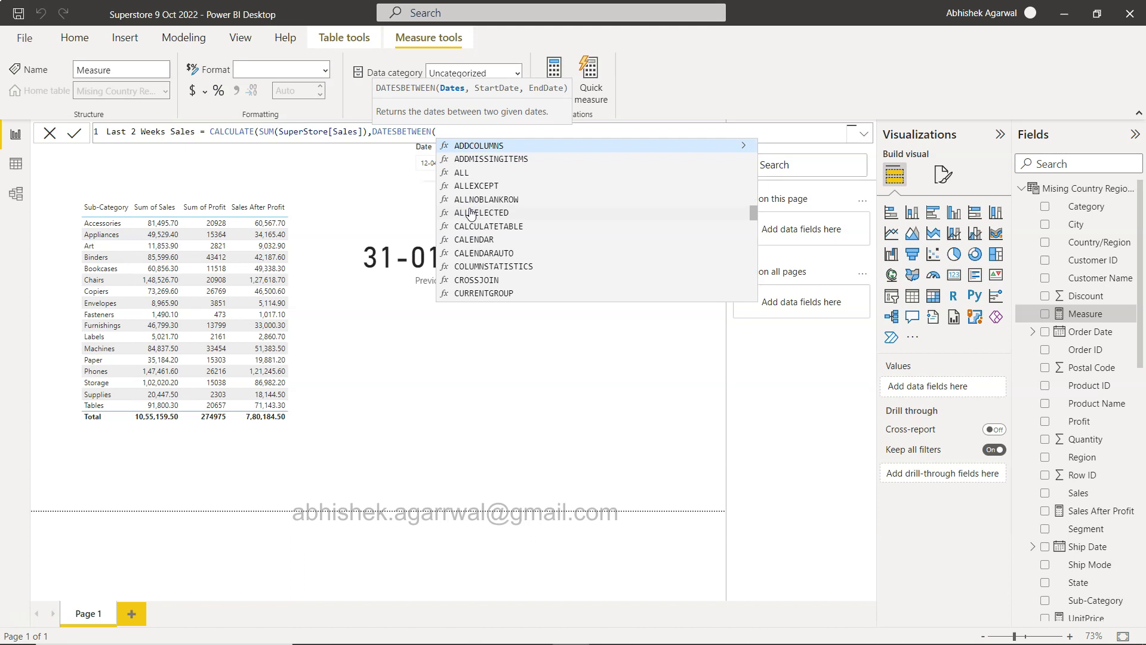
pyautogui.write('order')
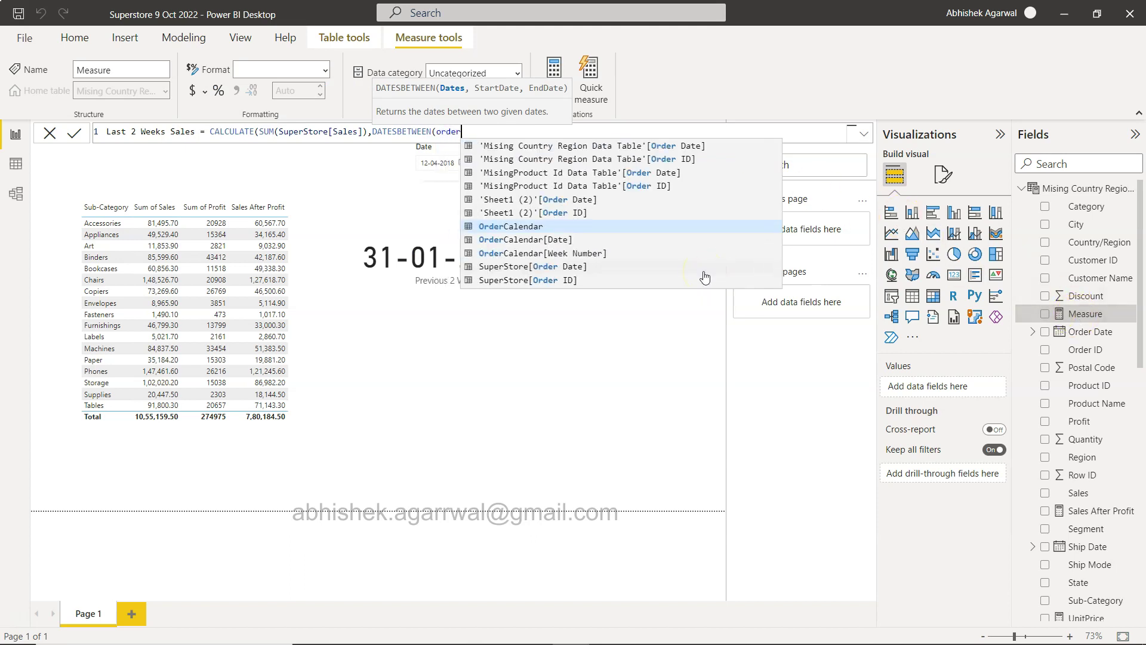
pyautogui.press('Down')
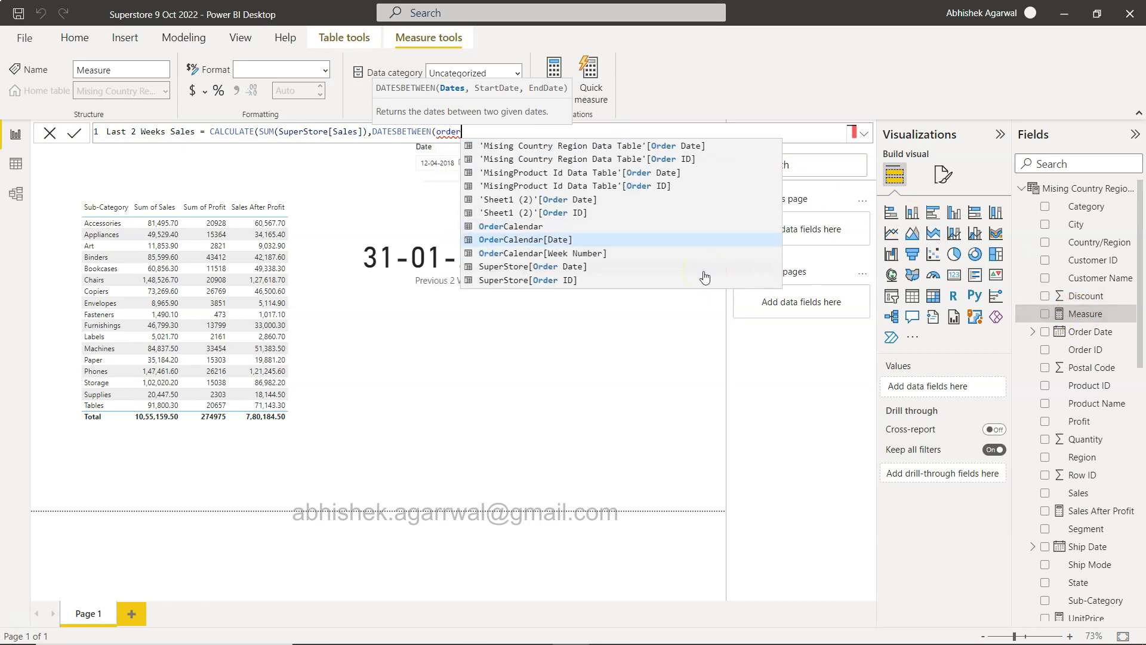
pyautogui.press('Tab')
pyautogui.write(',')
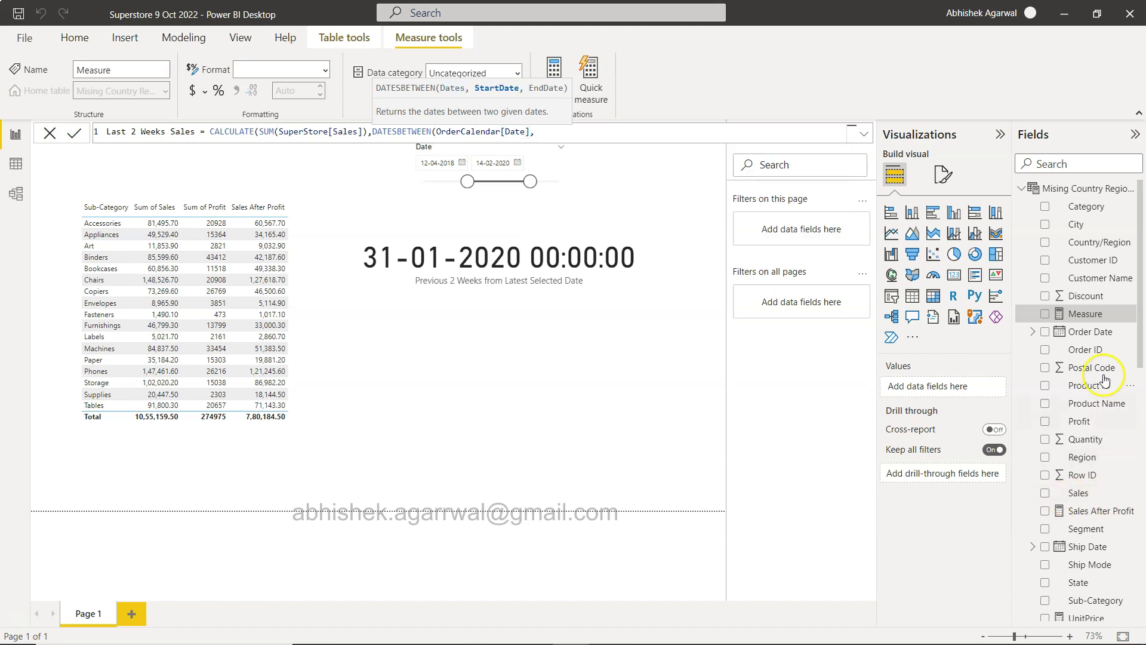
pyautogui.scroll(-3, 1102, 554)
pyautogui.scroll(3, 1103, 554)
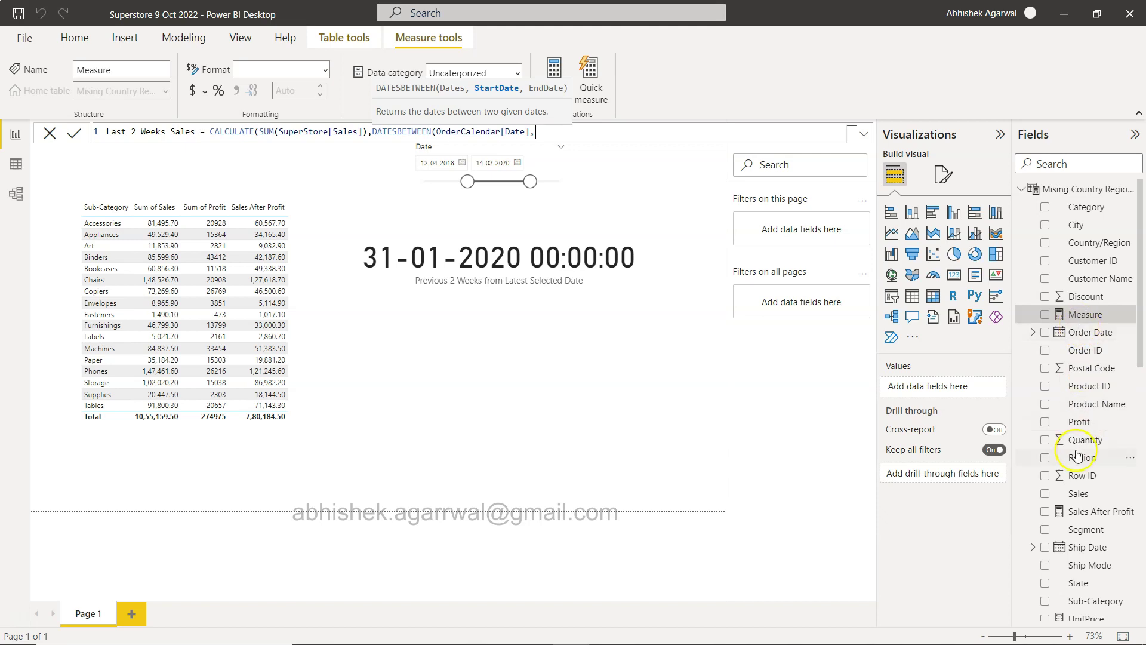
pyautogui.scroll(-5, 1077, 457)
pyautogui.scroll(-3, 1078, 456)
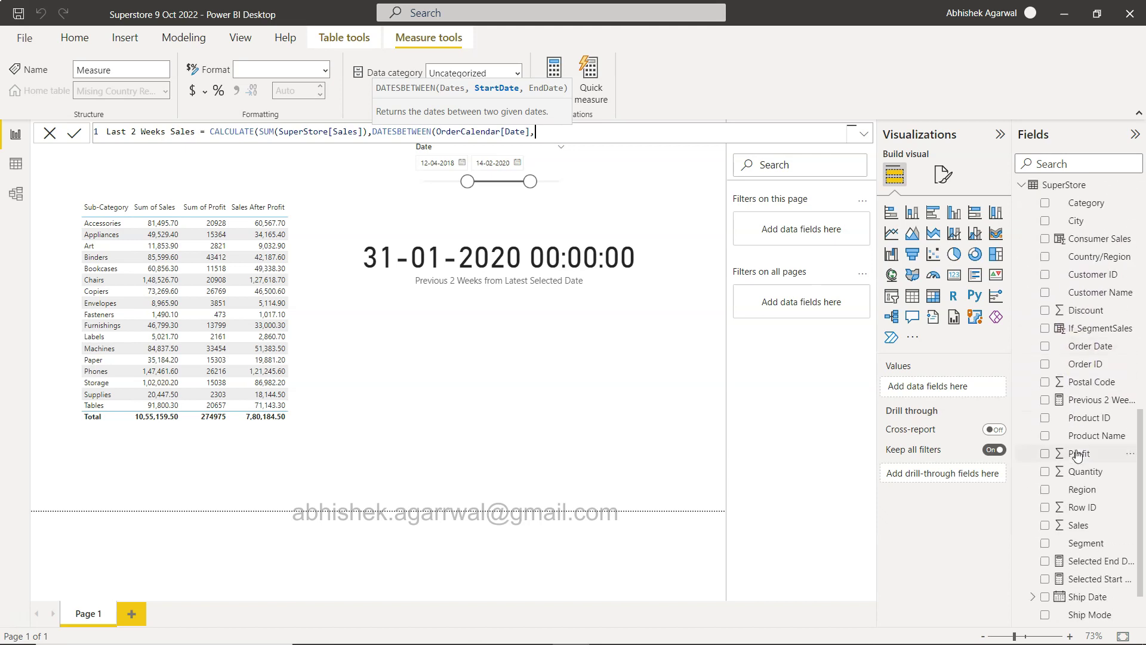
pyautogui.scroll(-1, 1078, 456)
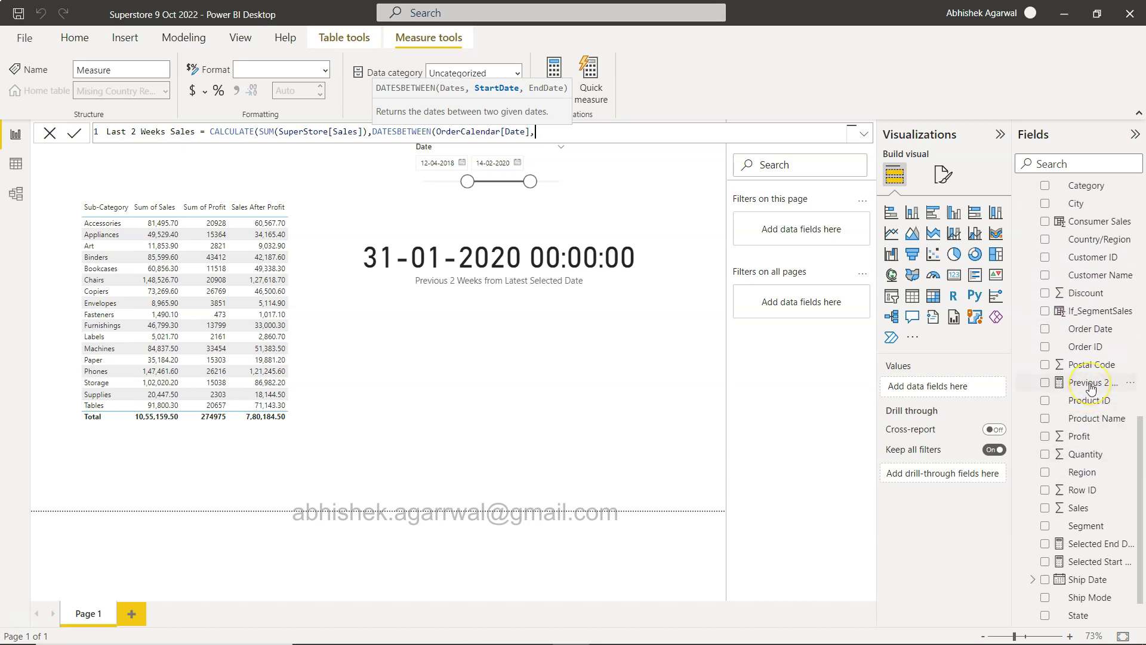
pyautogui.write('p')
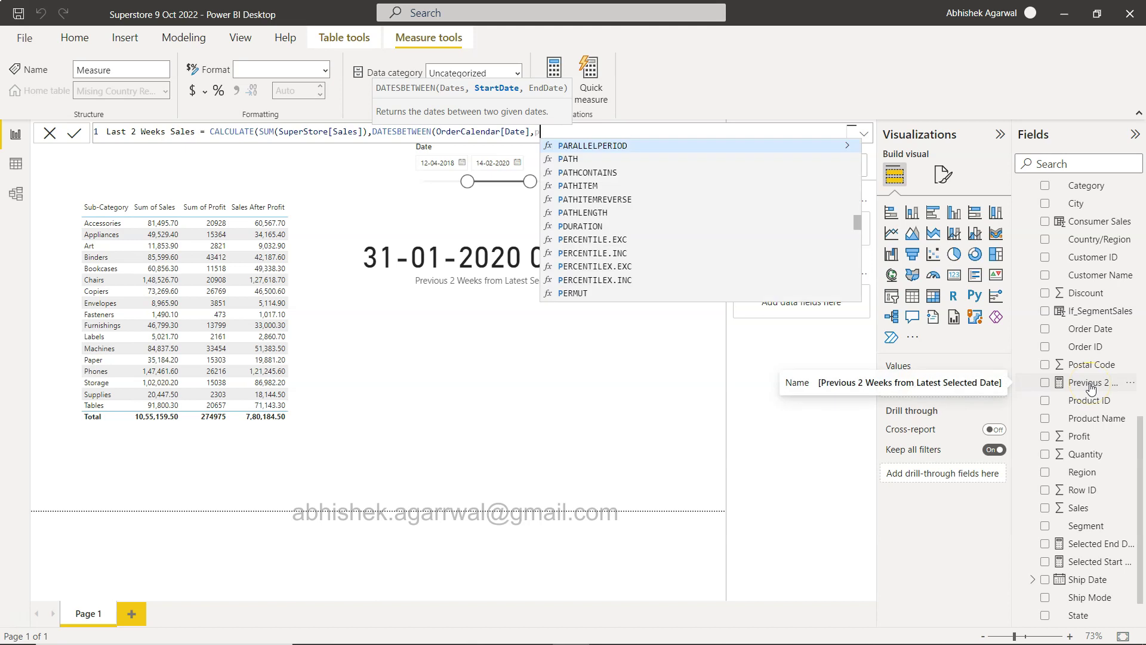
pyautogui.write('re')
pyautogui.press('Tab')
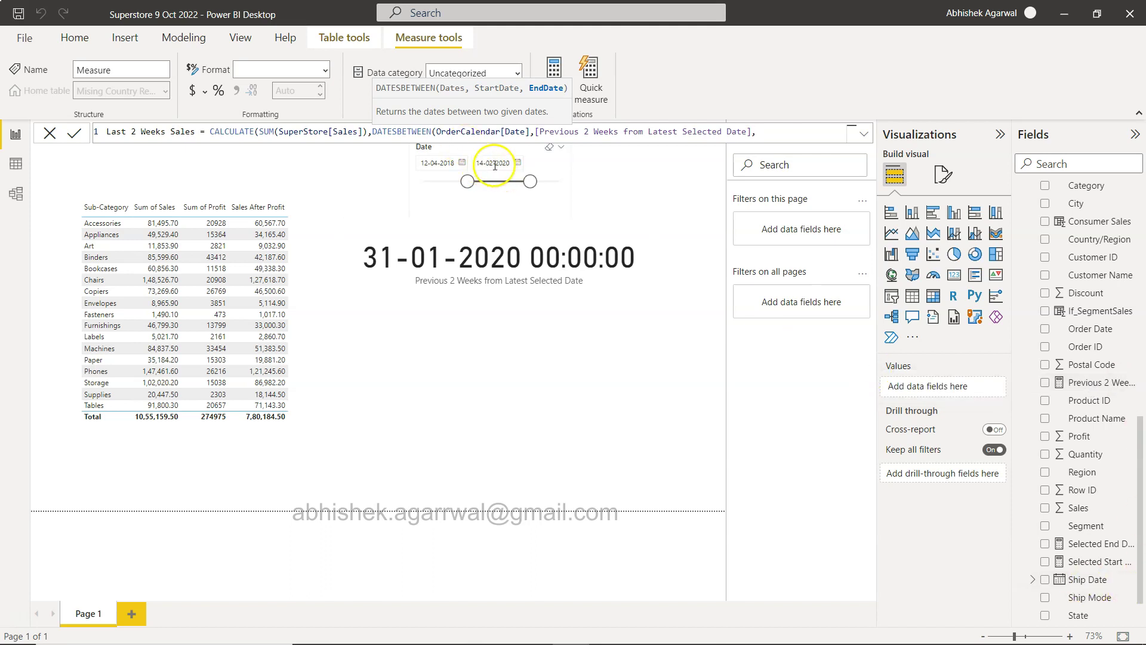
# End the date range at LASTDATE(OrderCalendar[Date]) and close the formula's brackets
pyautogui.write('Late')
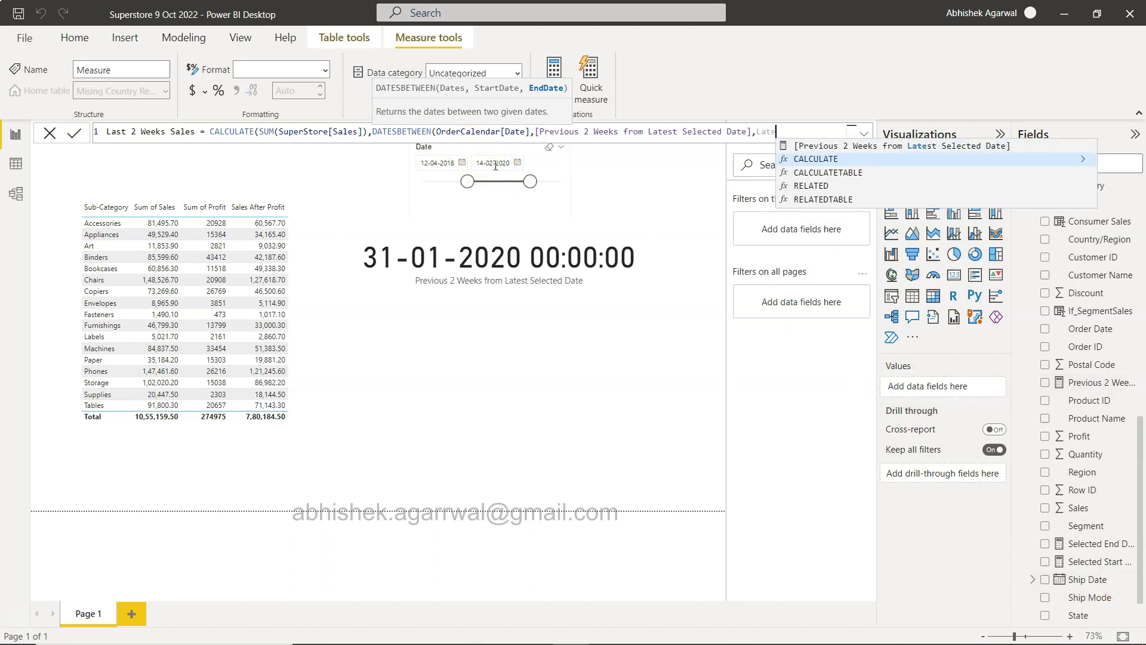
pyautogui.press('BackSpace')
pyautogui.press('BackSpace')
pyautogui.press('BackSpace')
pyautogui.press('BackSpace')
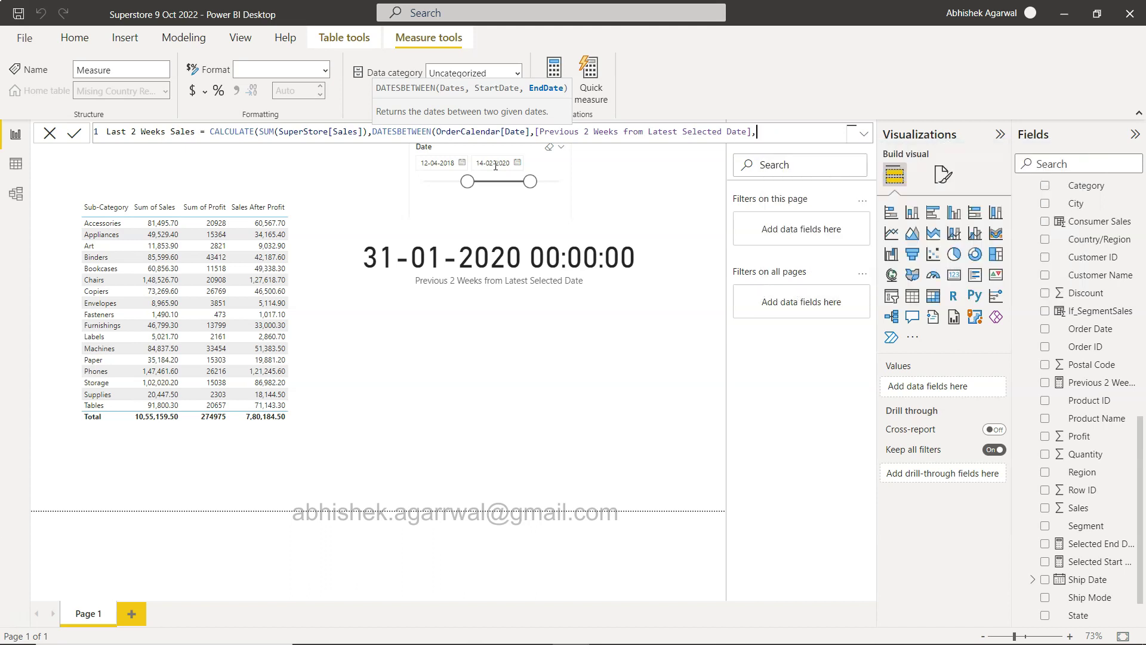
pyautogui.write('Date')
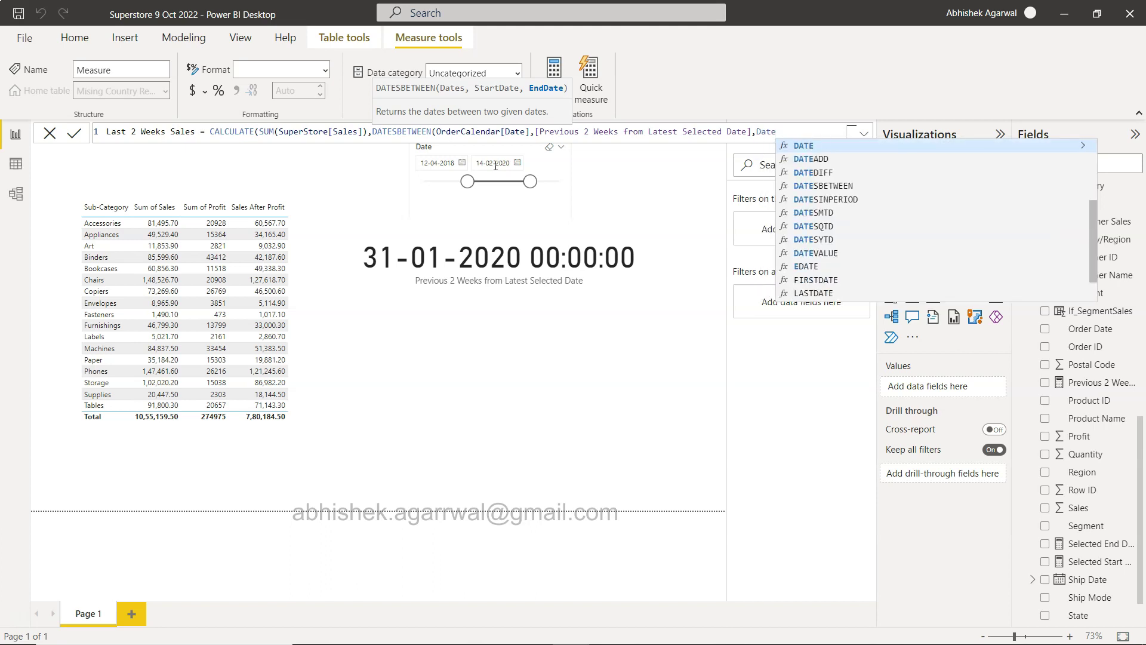
pyautogui.click(813, 293)
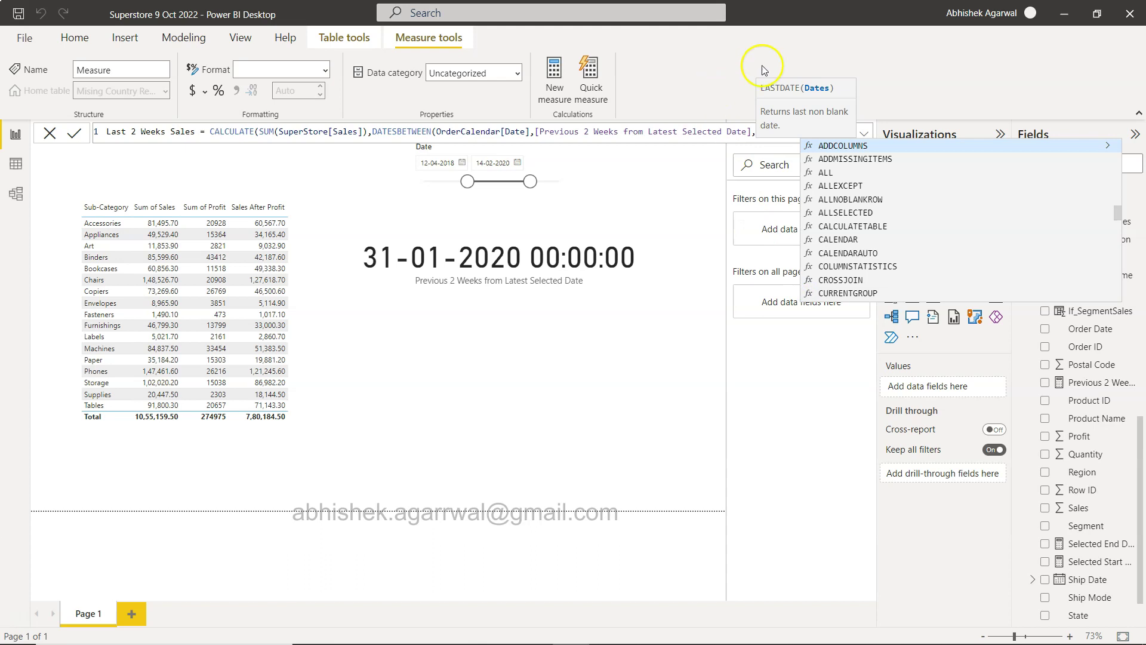
pyautogui.write('Order')
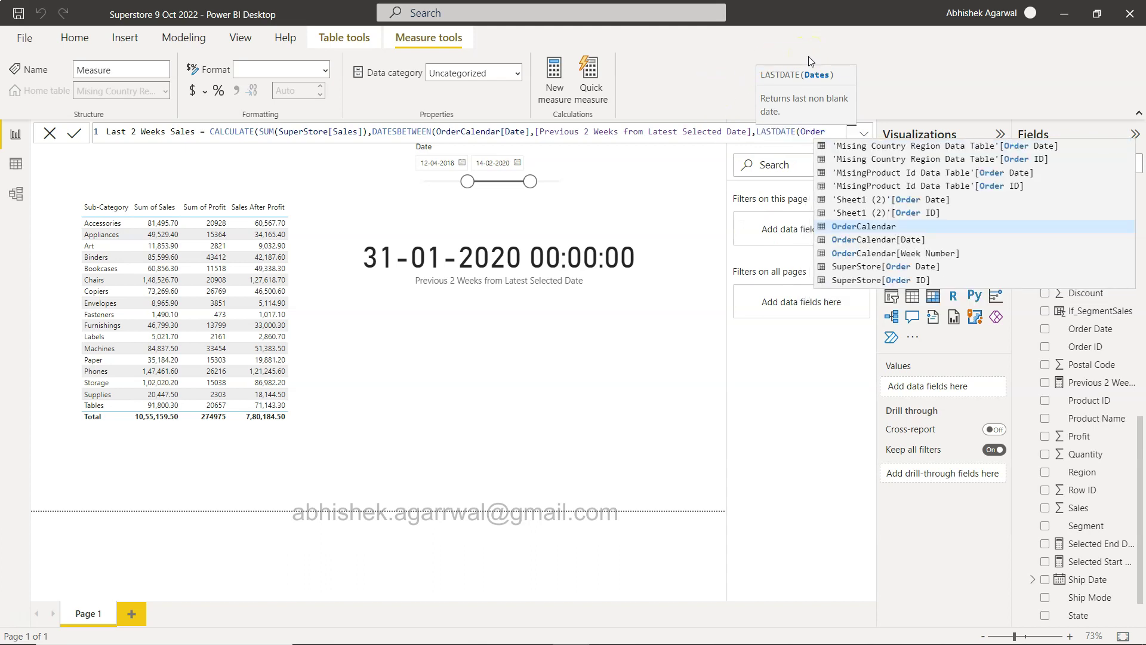
pyautogui.press('Down')
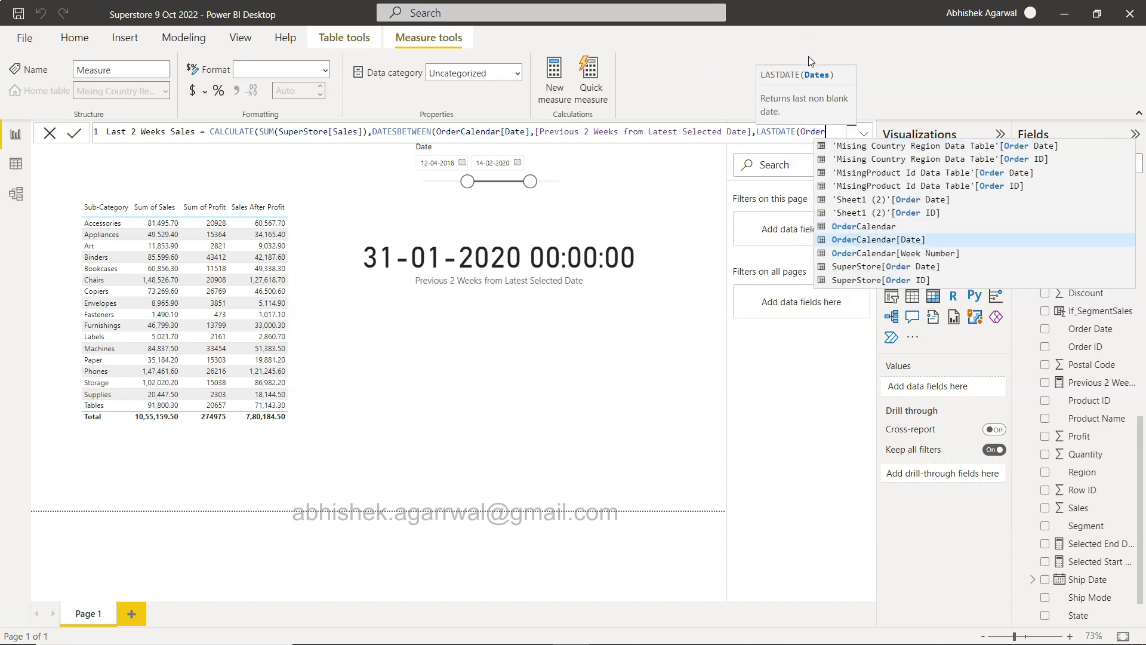
pyautogui.write('er')
pyautogui.press('Tab')
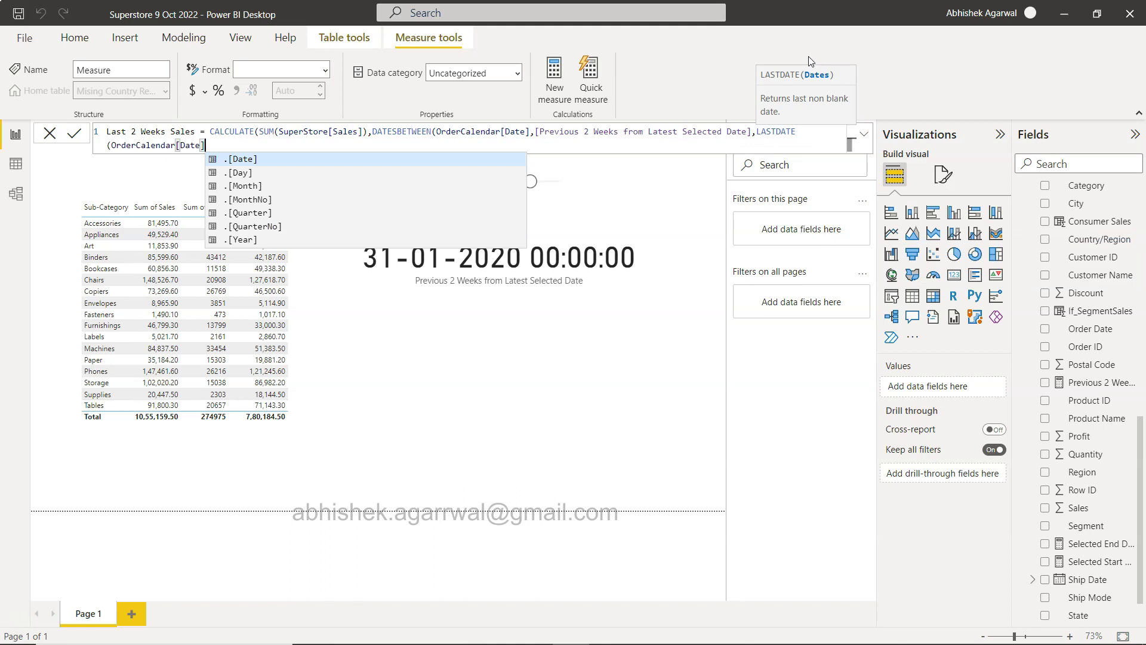
pyautogui.write(')')
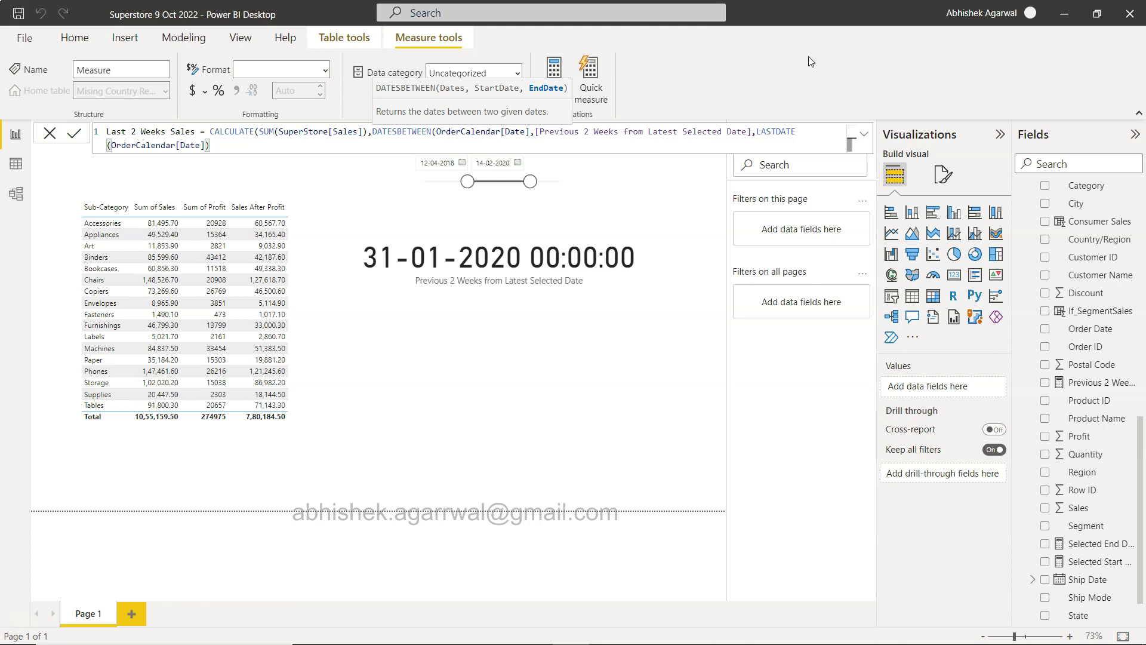
pyautogui.write(')')
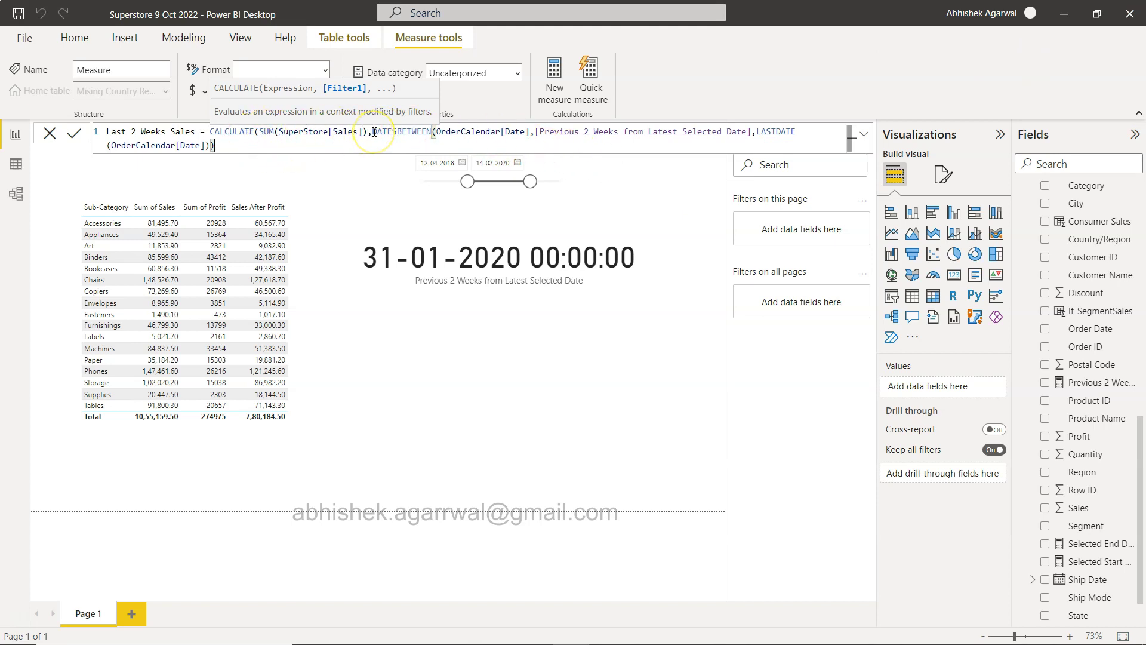
pyautogui.click(209, 146)
pyautogui.write(')')
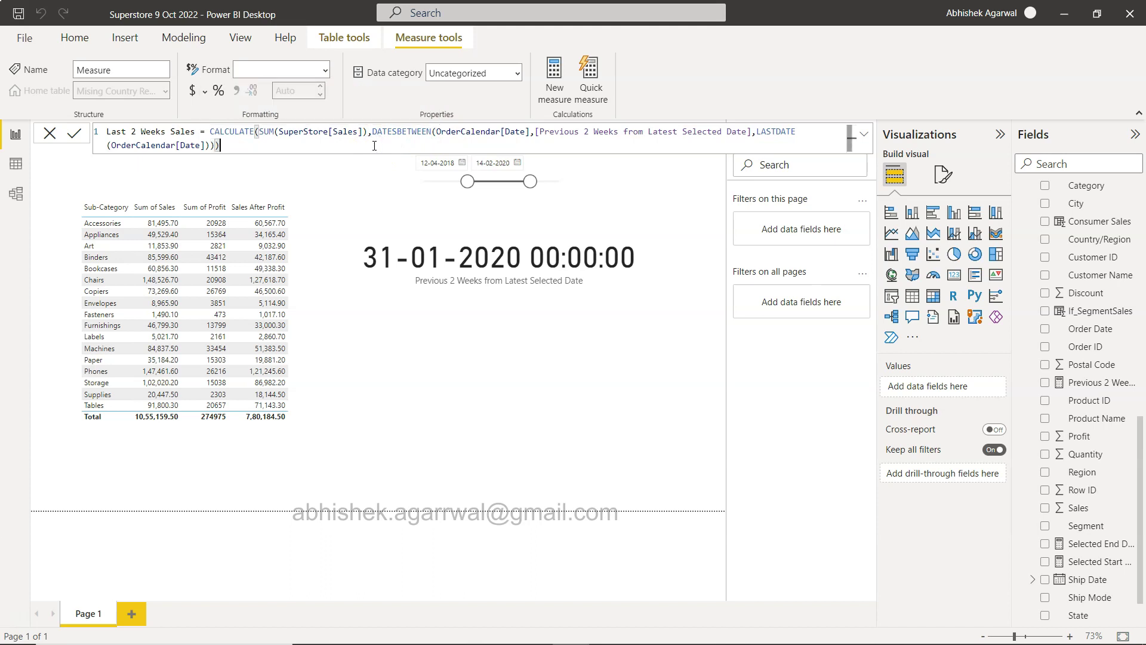
# Break the formula with Shift+Enter so the SUM part and DATESBETWEEN each start a new line
pyautogui.click(149, 136)
pyautogui.click(260, 131)
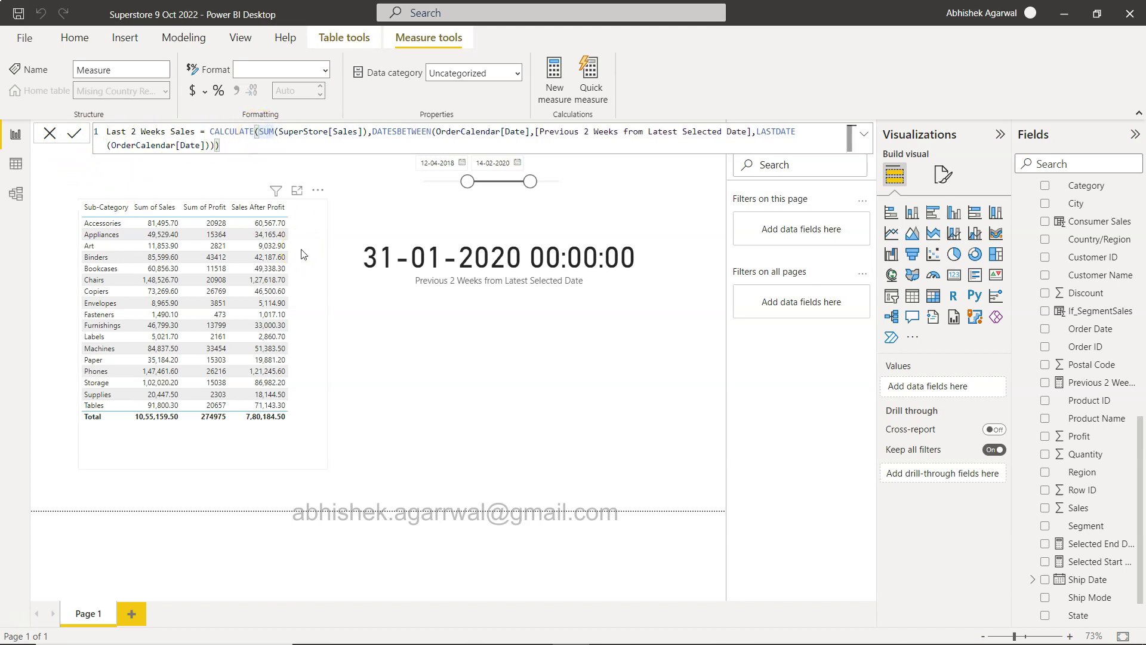
pyautogui.hotkey('shift', 'Return')
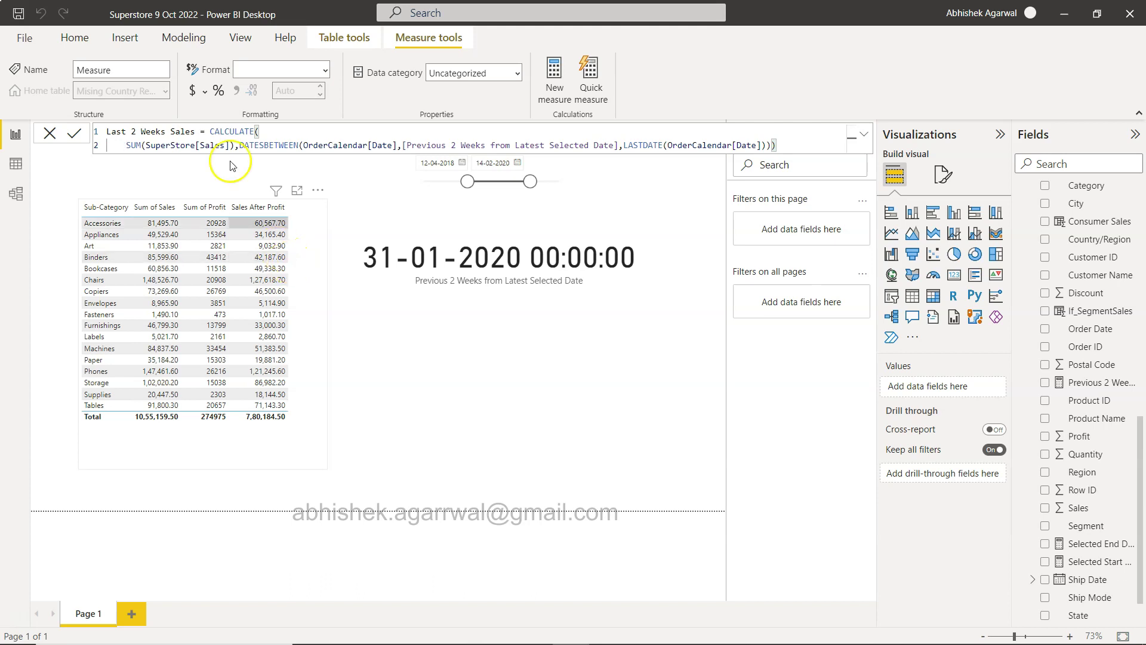
pyautogui.click(241, 150)
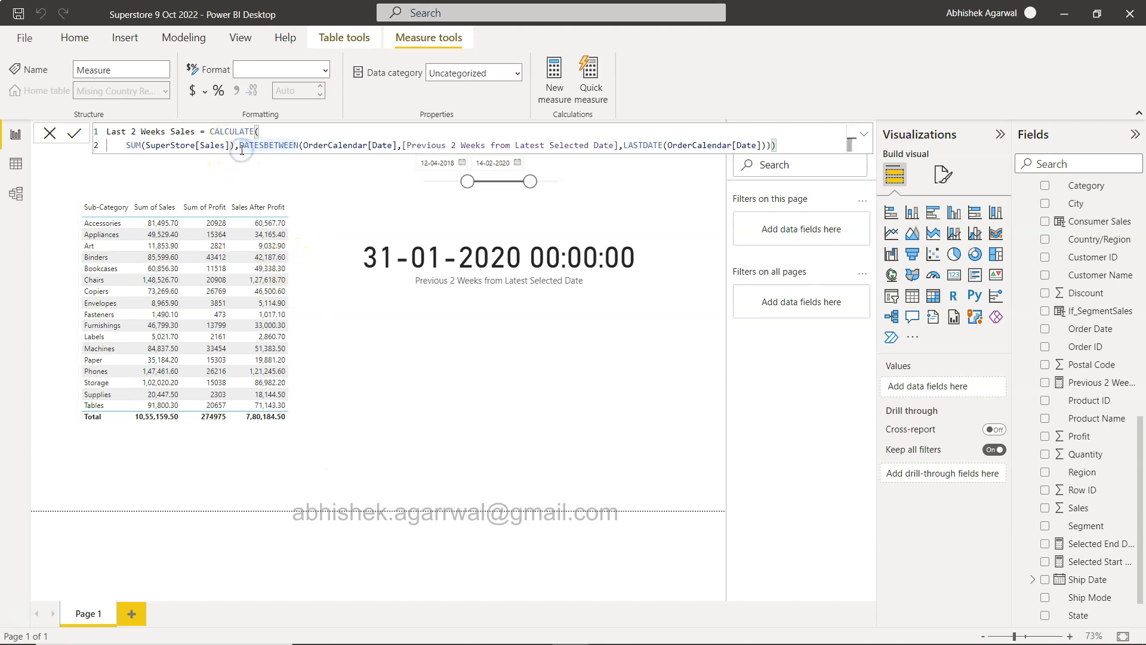
pyautogui.hotkey('shift', 'Return')
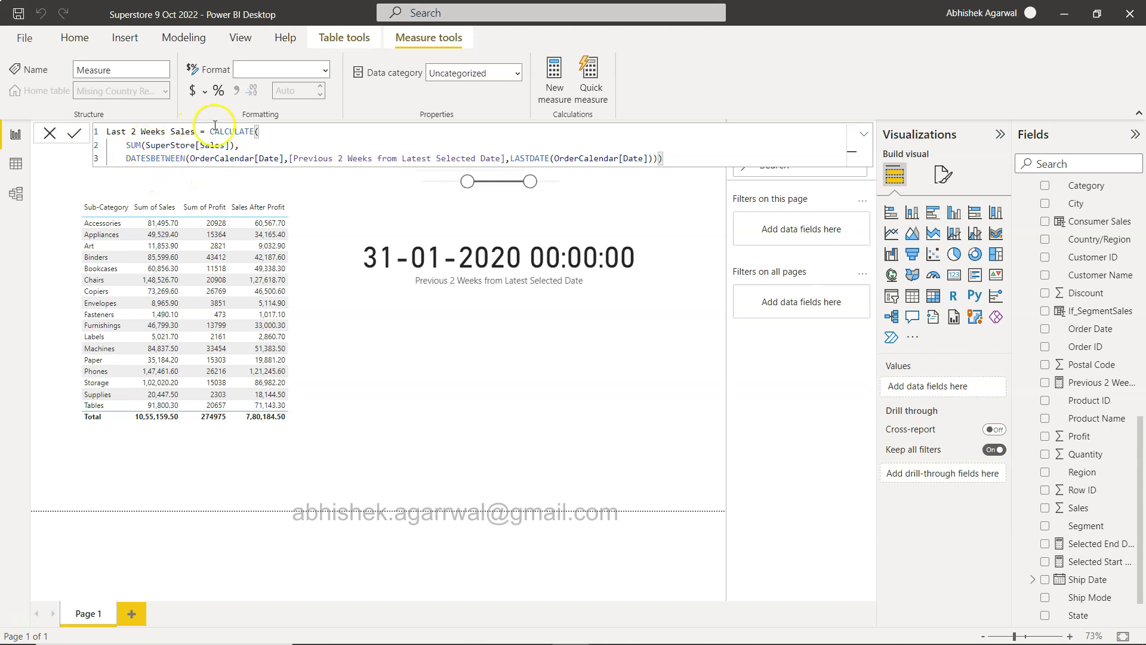
pyautogui.click(238, 130)
# Add the final closing parenthesis and commit the Last 2 Weeks Sales measure
pyautogui.scroll(5, 1080, 307)
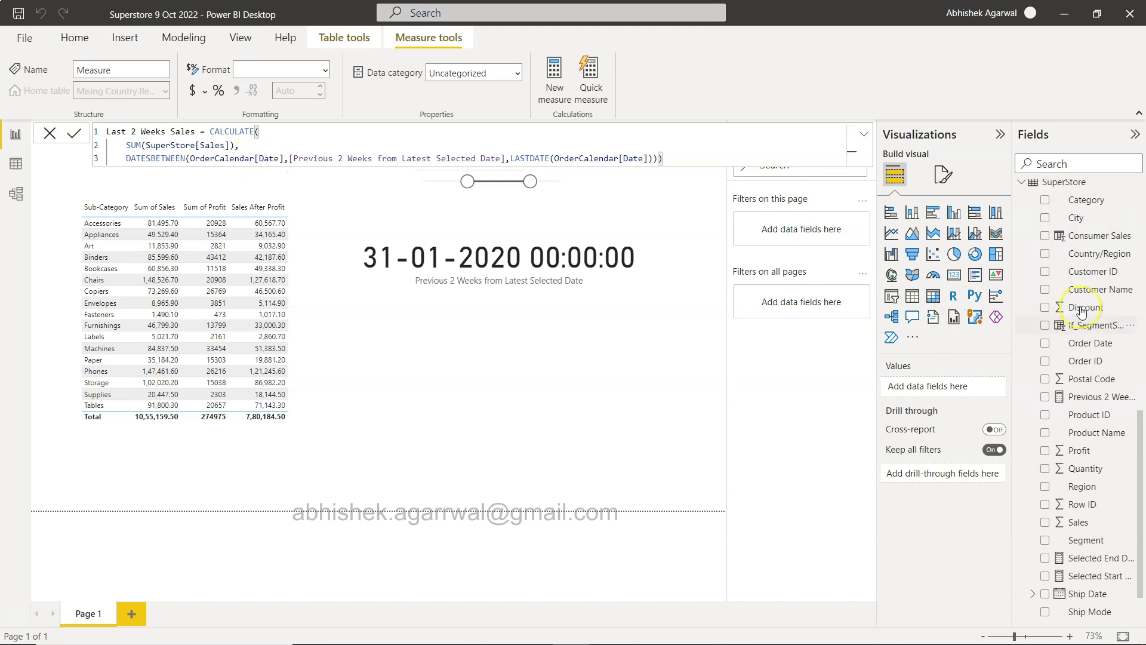
pyautogui.scroll(3, 1081, 310)
pyautogui.scroll(-5, 1082, 310)
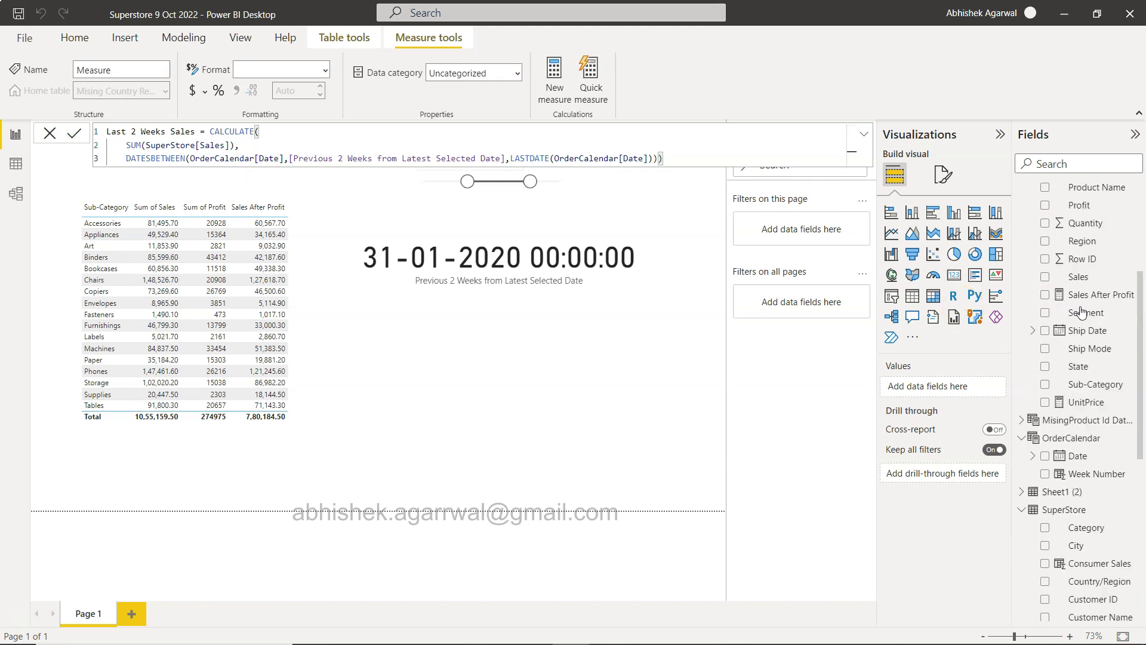
pyautogui.scroll(-1, 1082, 311)
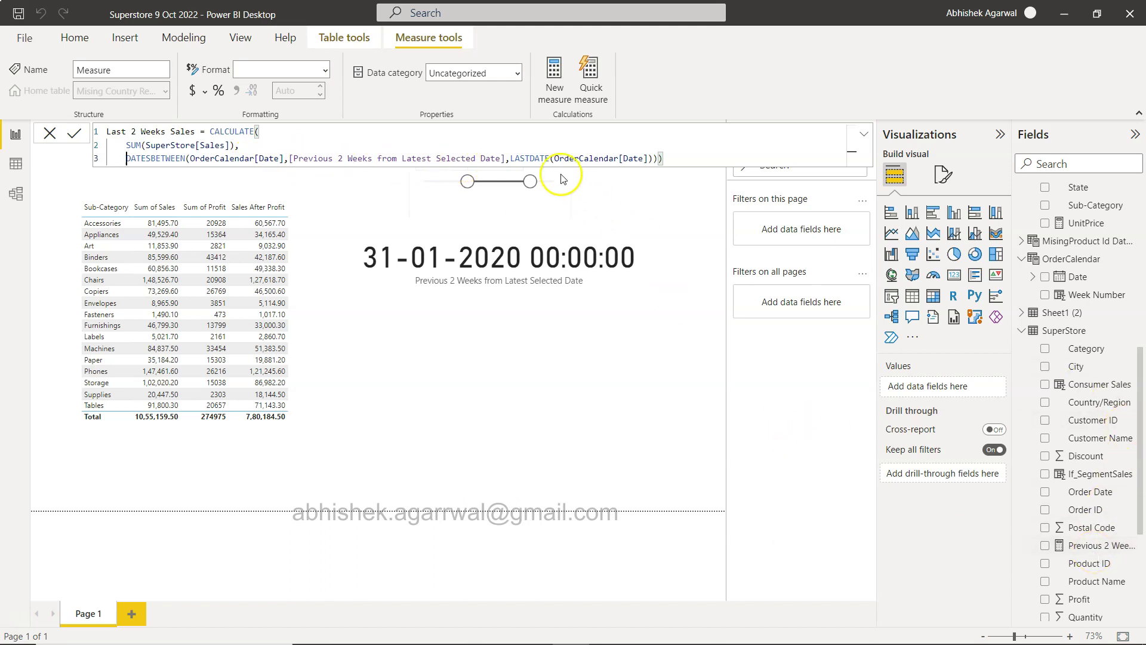
pyautogui.write(')')
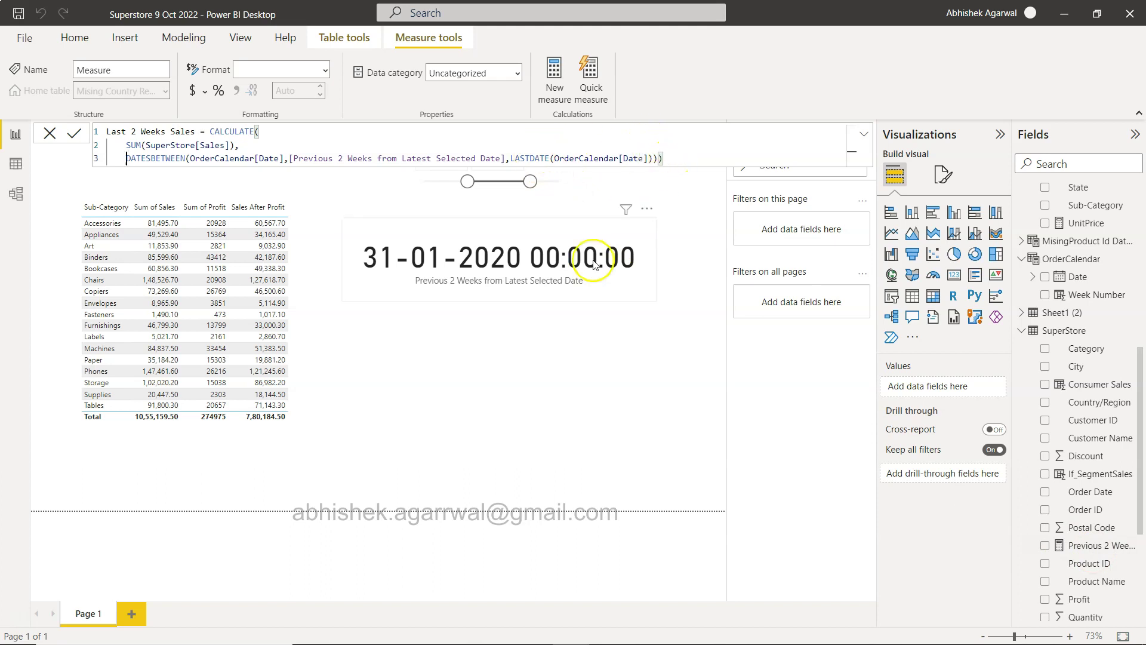
pyautogui.click(73, 132)
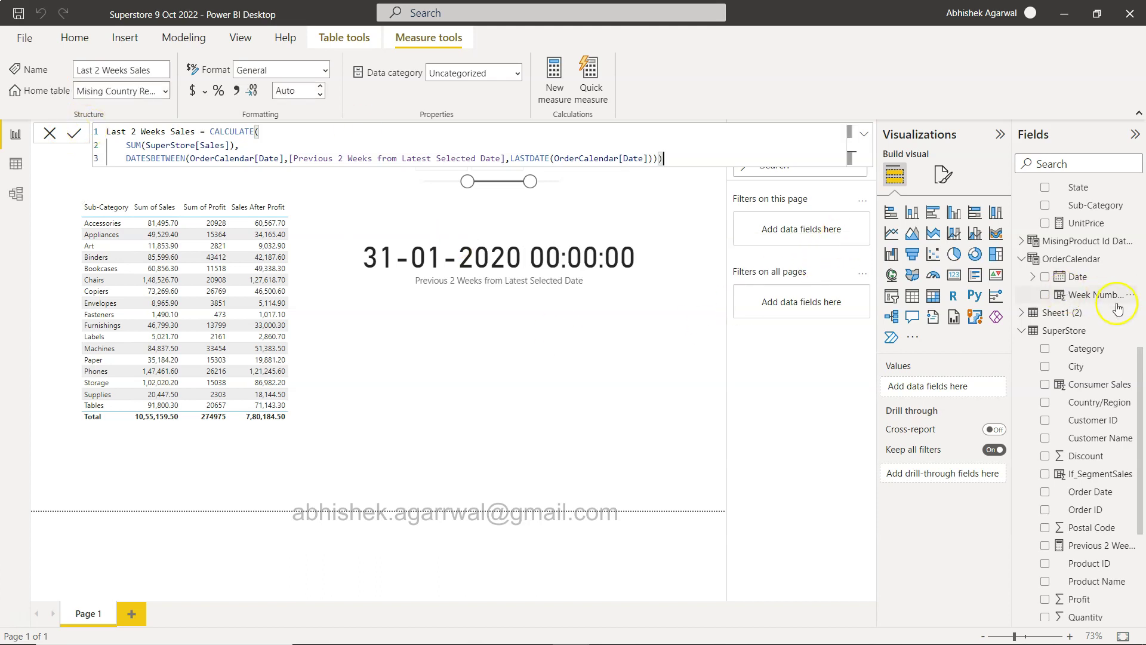
# Add a card visual below the date card showing Last 2 Weeks Sales, reading 8.34K
pyautogui.scroll(7, 1102, 310)
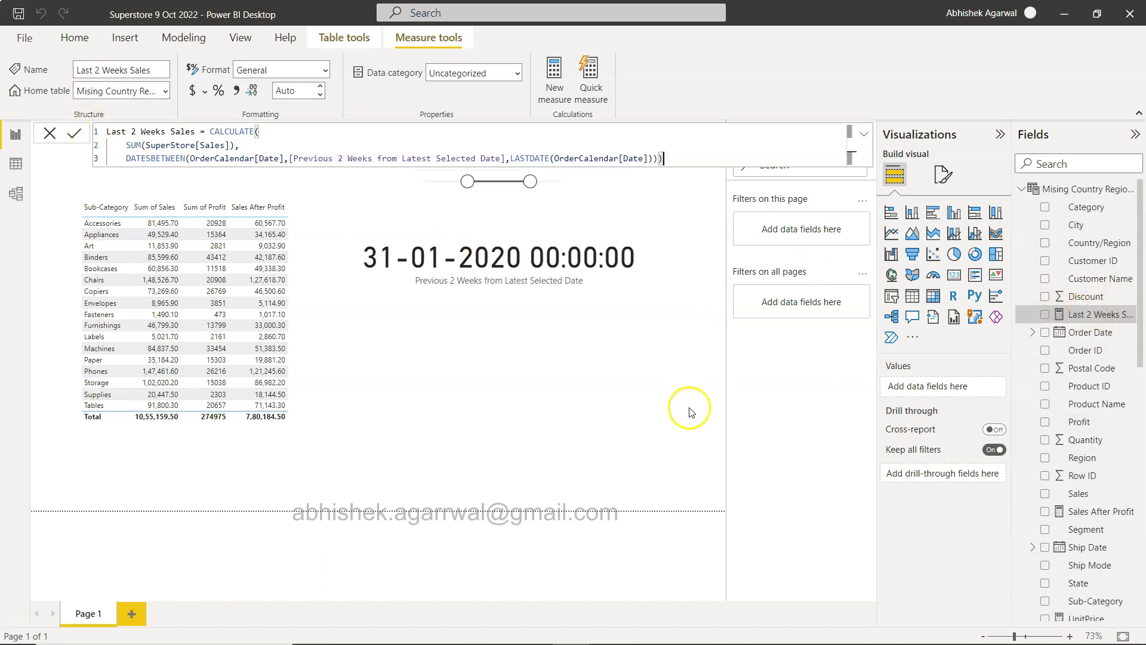
pyautogui.click(608, 402)
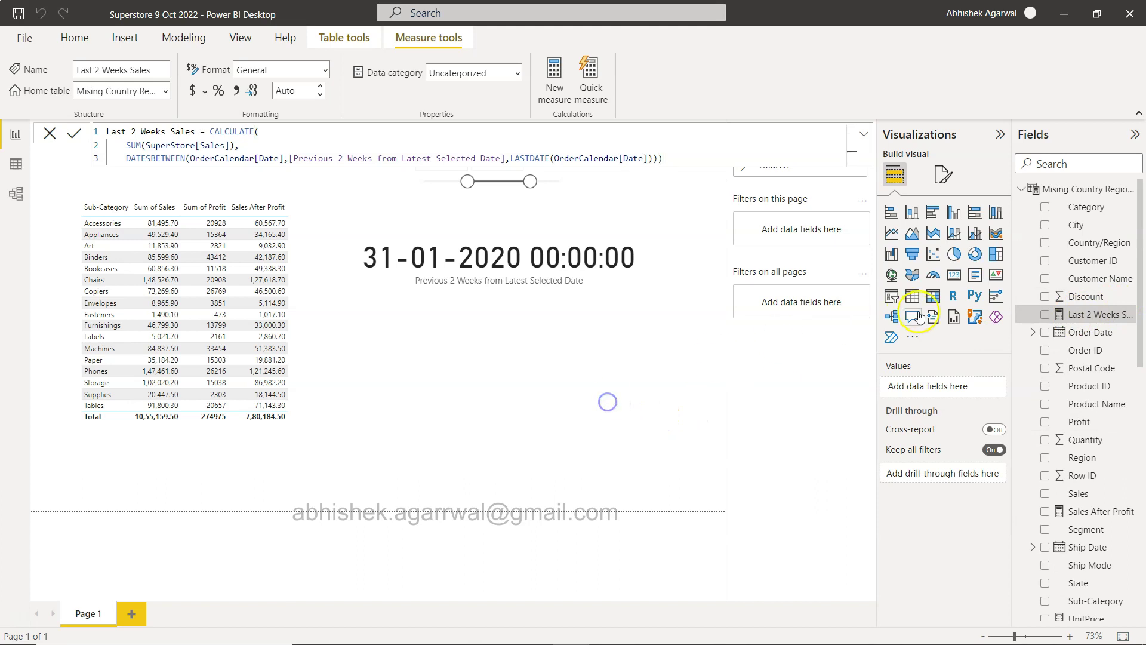
pyautogui.click(954, 275)
pyautogui.moveTo(1077, 317); pyautogui.dragTo(649, 364)
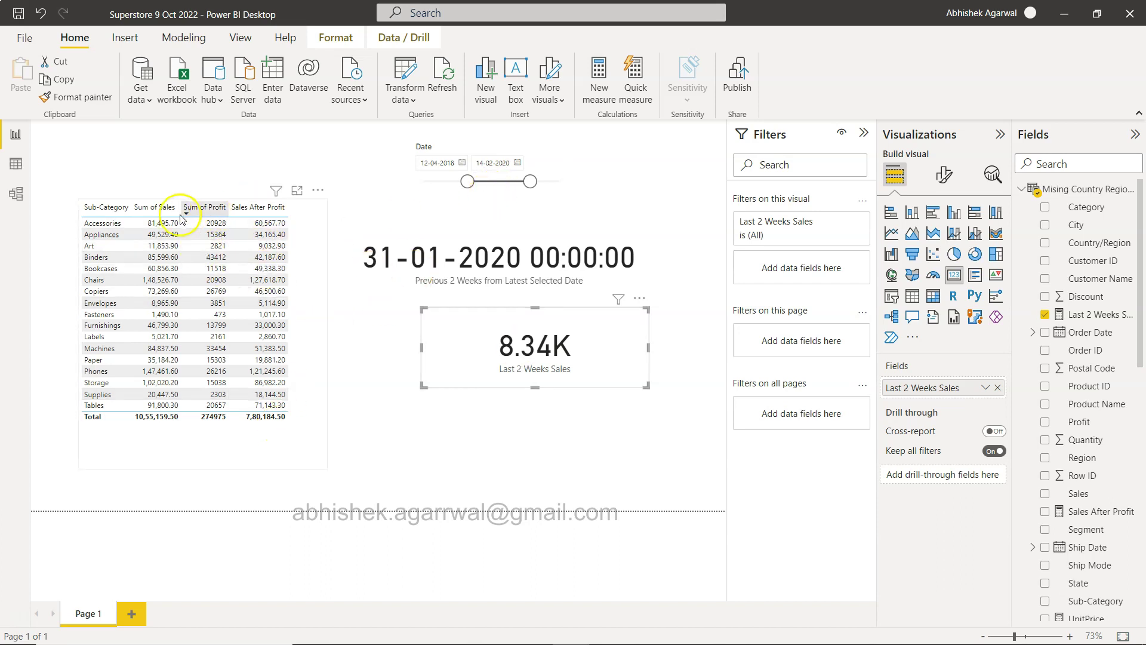
# Drag the slicer's start date later and browse the start-date calendar without picking a date
pyautogui.moveTo(468, 180); pyautogui.dragTo(515, 189)
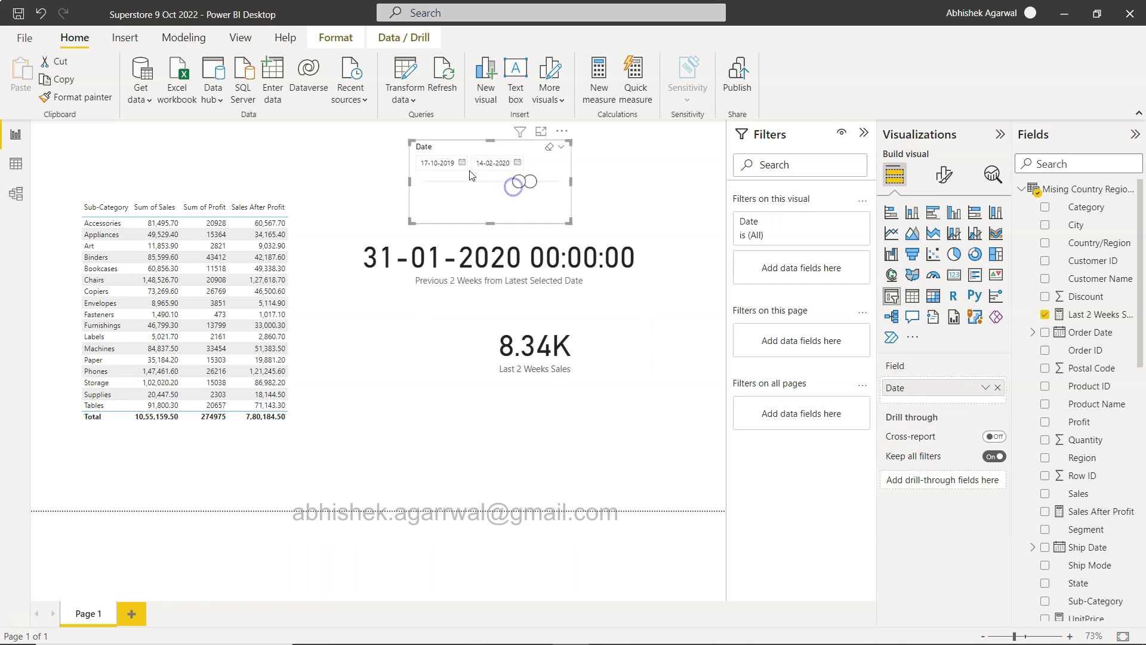
pyautogui.click(462, 162)
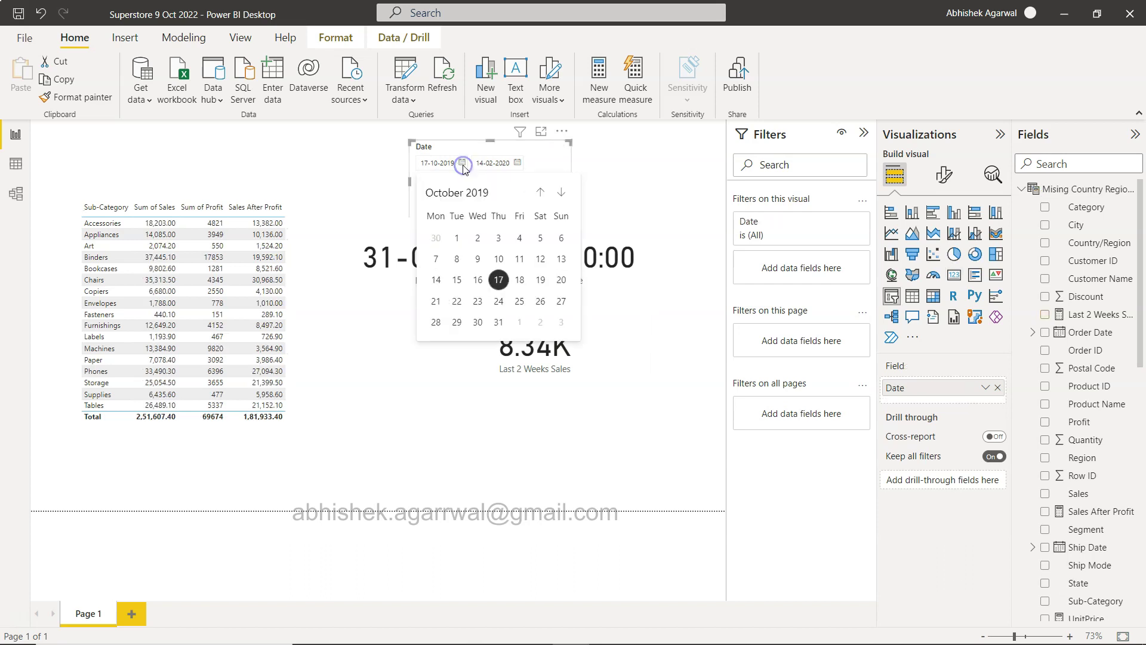
pyautogui.click(555, 192)
pyautogui.click(556, 193)
pyautogui.click(555, 192)
pyautogui.click(555, 192)
pyautogui.click(555, 193)
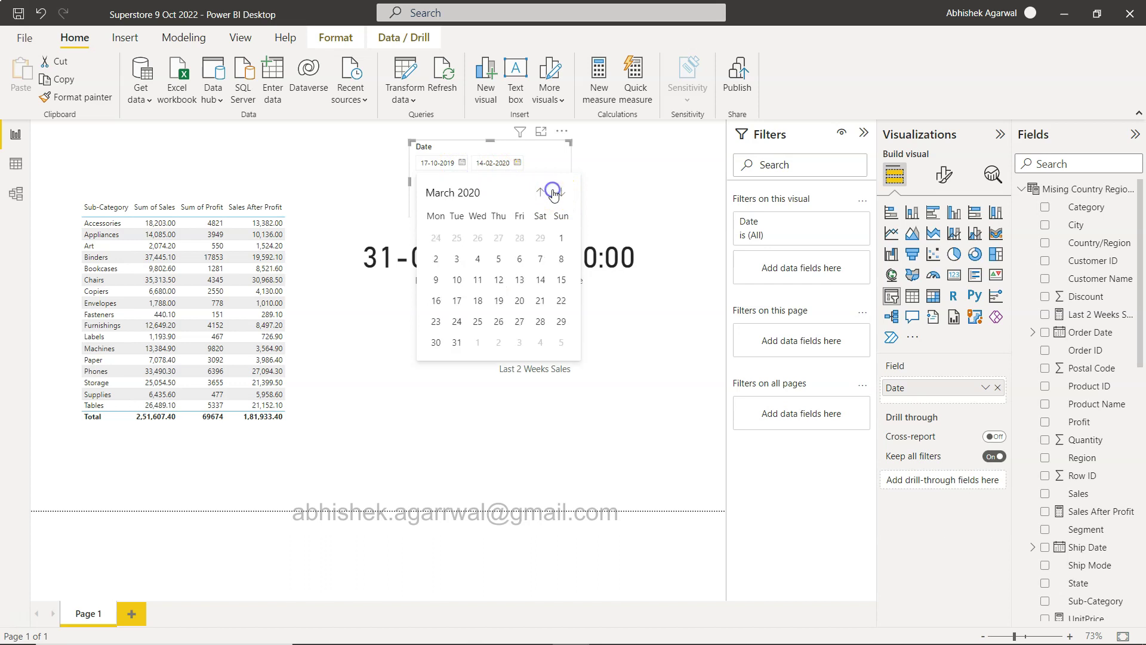
pyautogui.click(555, 192)
pyautogui.click(556, 192)
pyautogui.click(555, 192)
pyautogui.click(555, 192)
pyautogui.click(555, 192)
pyautogui.click(555, 192)
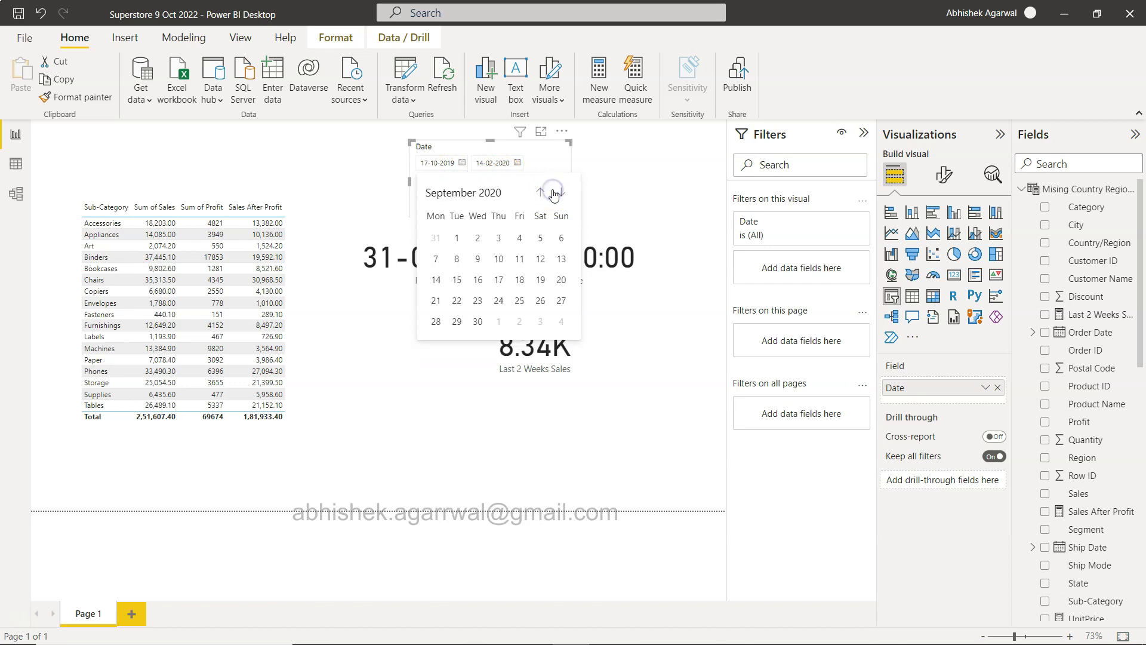
pyautogui.click(555, 192)
pyautogui.click(554, 193)
pyautogui.click(554, 192)
pyautogui.click(472, 322)
pyautogui.click(408, 288)
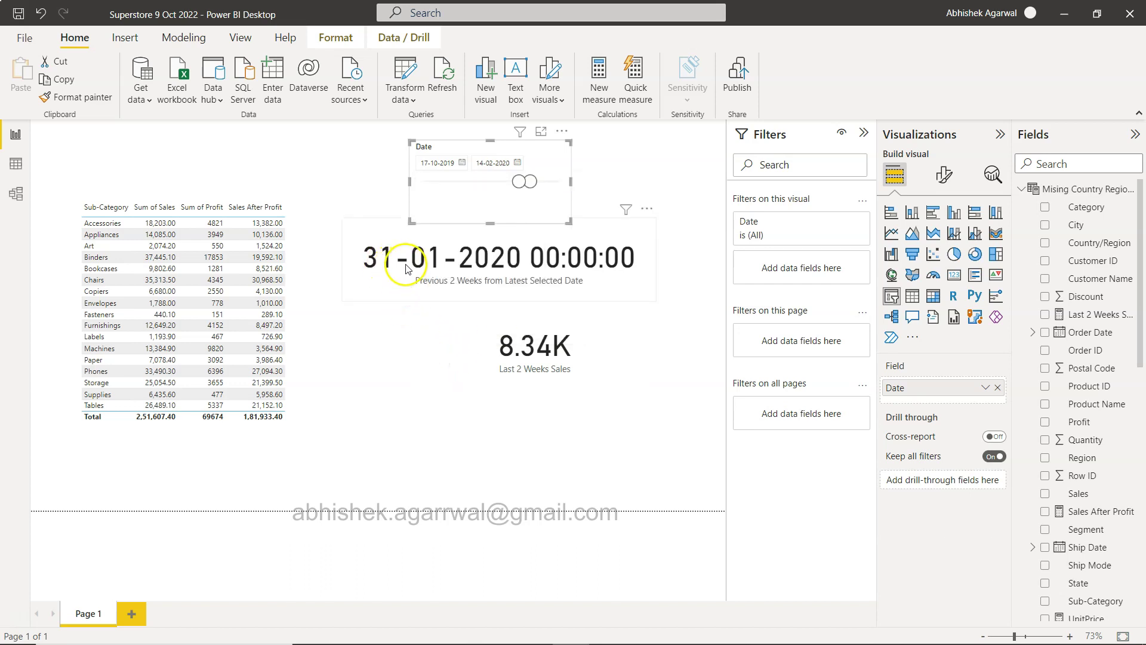
# Set the slicer start date to 31 January 2020, so the table total becomes 8,336.70
pyautogui.click(459, 163)
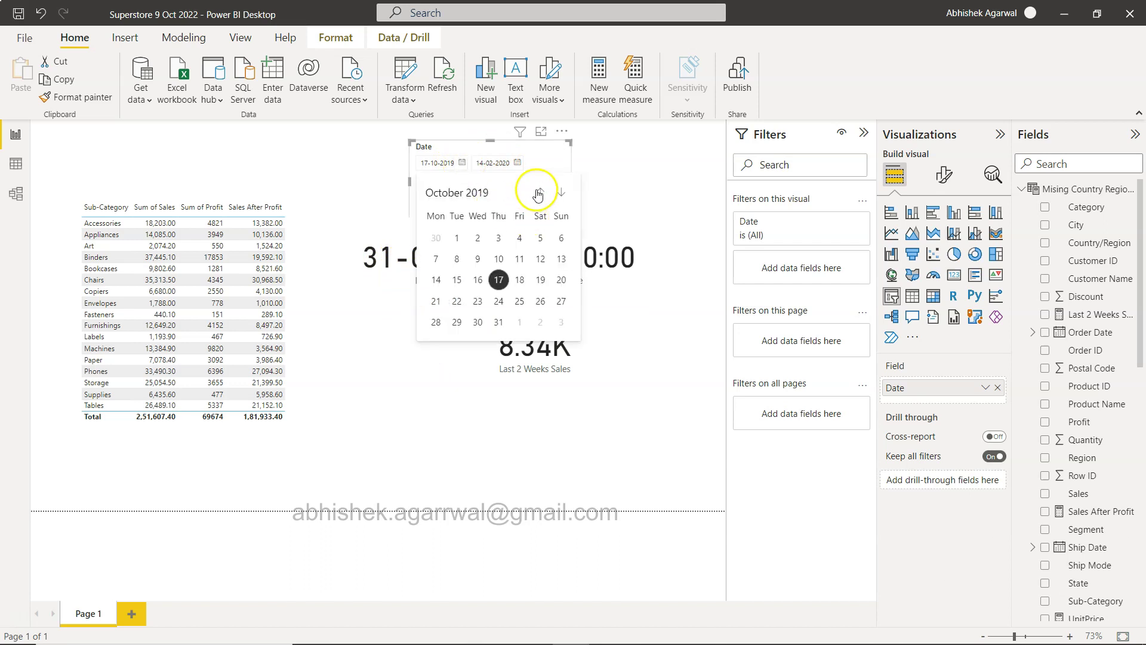
pyautogui.click(562, 194)
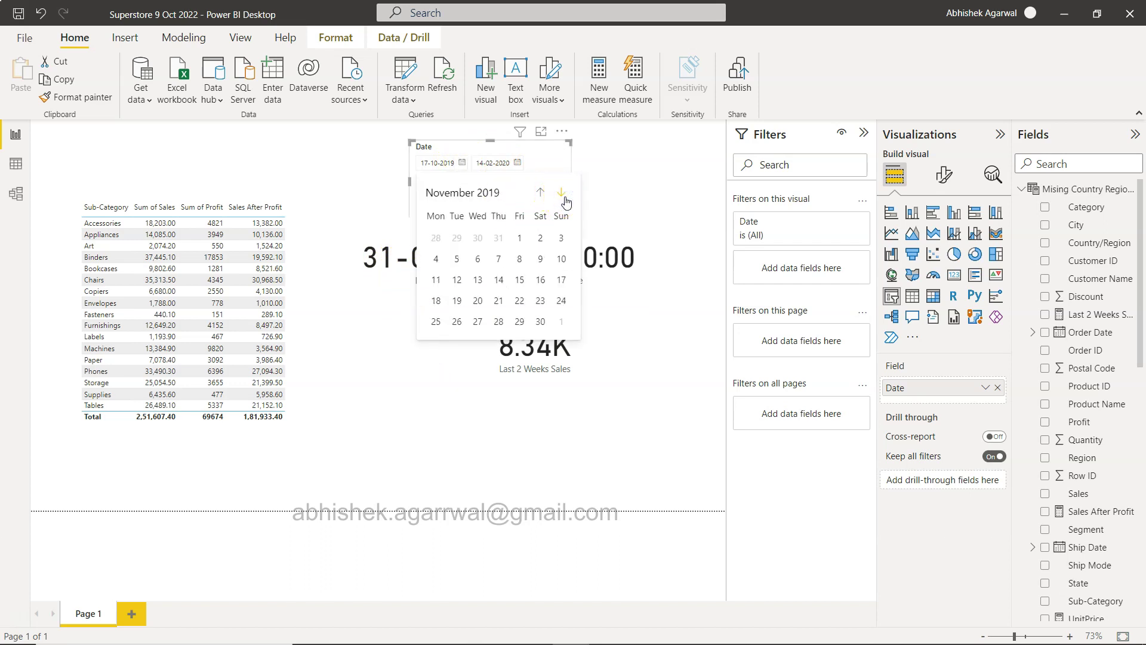
pyautogui.click(562, 195)
pyautogui.click(563, 195)
pyautogui.click(563, 195)
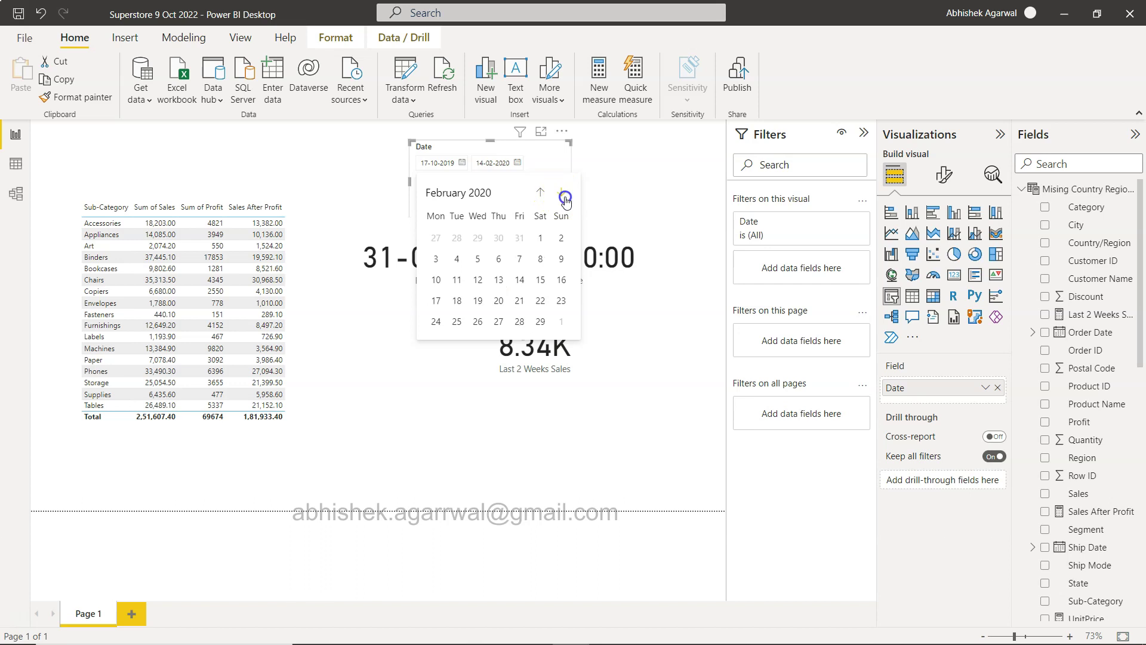
pyautogui.click(562, 195)
pyautogui.click(563, 195)
pyautogui.click(541, 193)
pyautogui.click(540, 193)
pyautogui.click(541, 193)
pyautogui.click(517, 322)
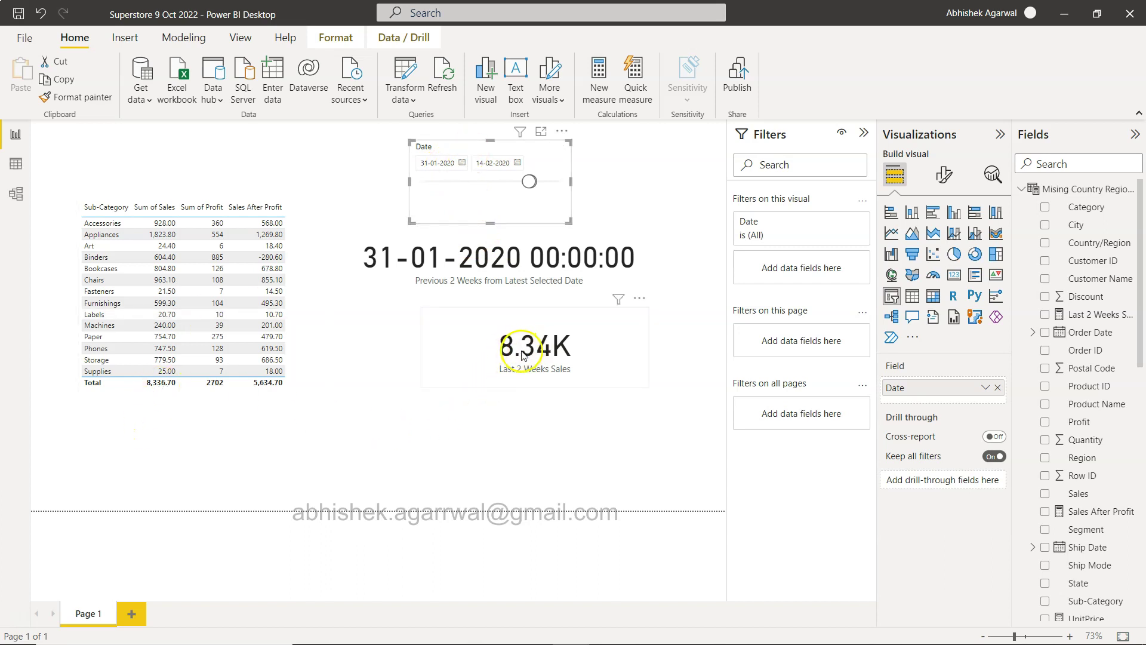
pyautogui.click(452, 450)
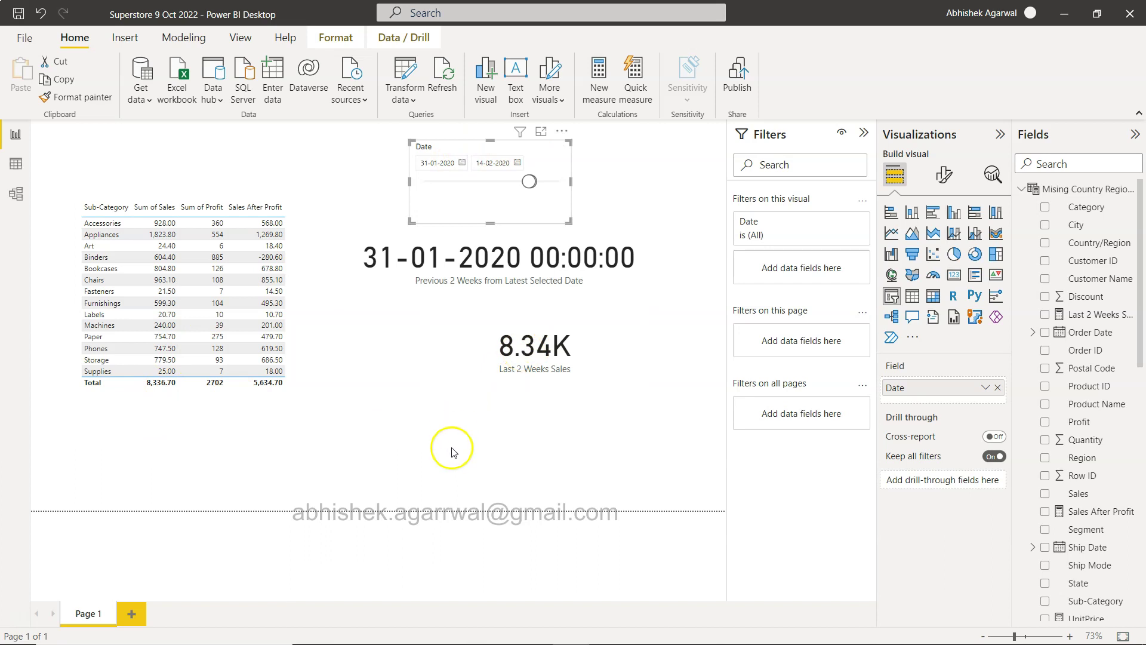